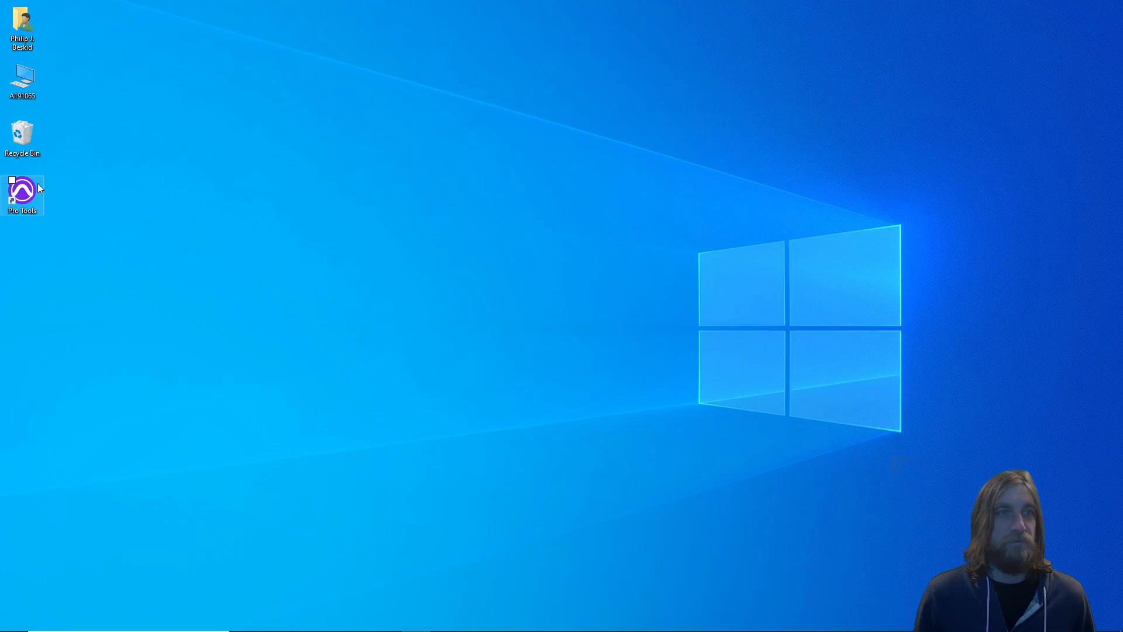
# Launch Pro Tools and create a new local session named Phils Test
pyautogui.rightClick(6, 187)
pyautogui.click(65, 223)
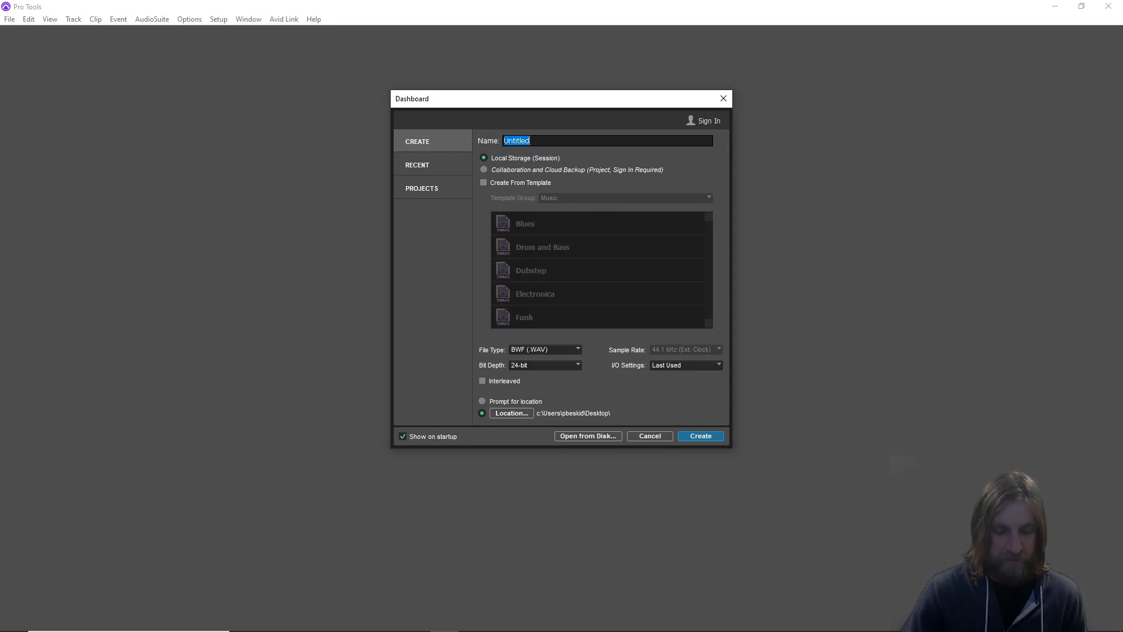
pyautogui.write('Phils')
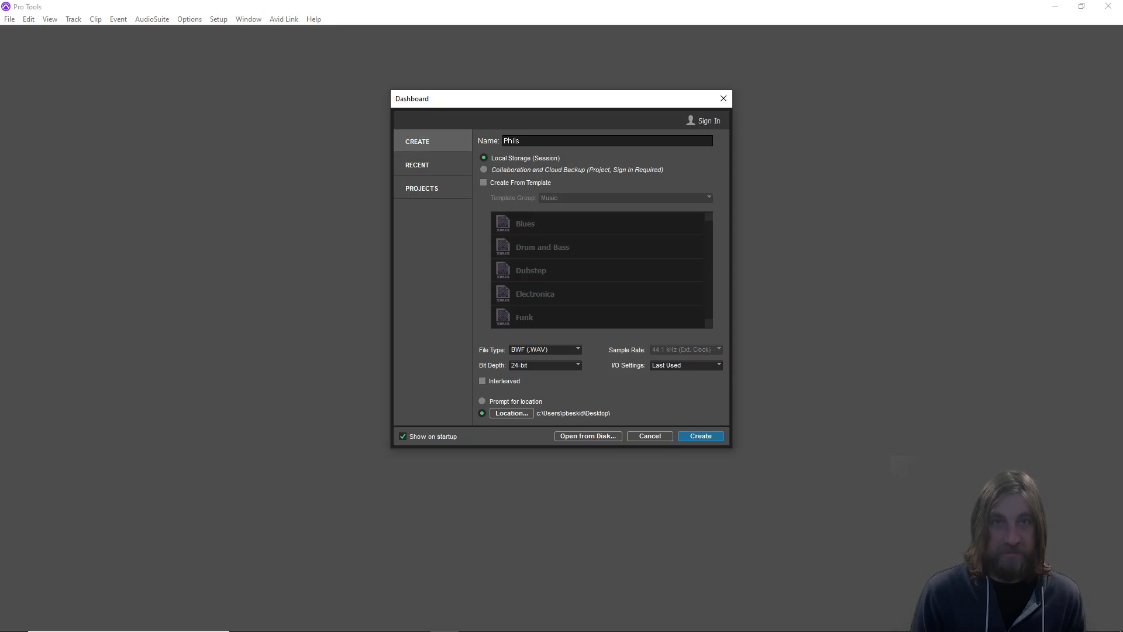
pyautogui.write(' Test')
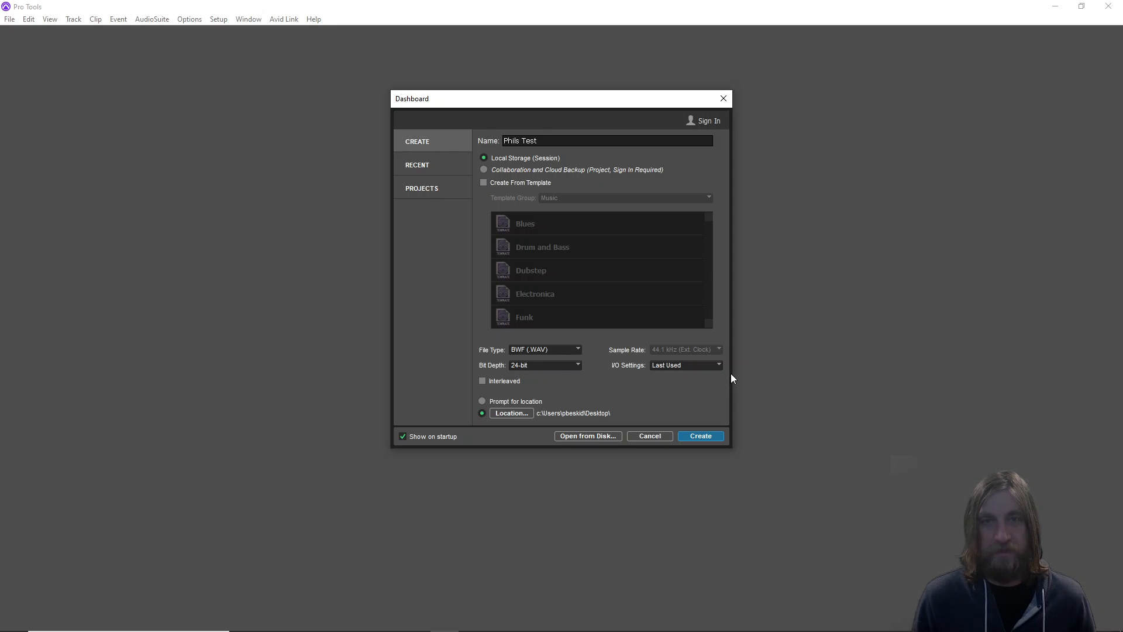
pyautogui.click(700, 436)
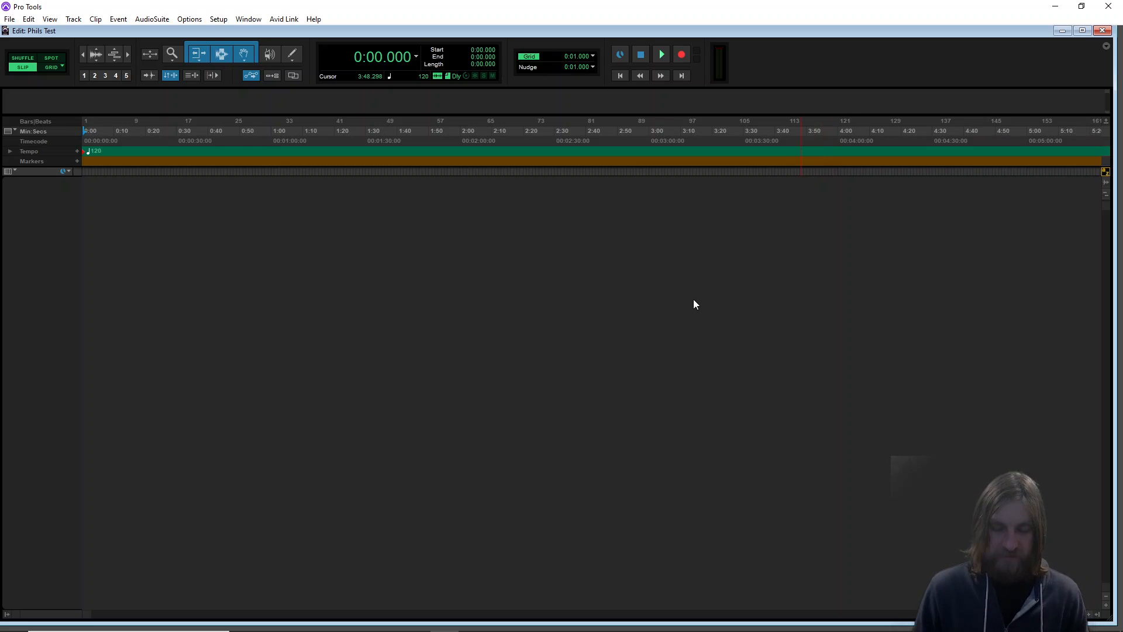
# Open the Mix window, widen it and close it again
pyautogui.click(250, 19)
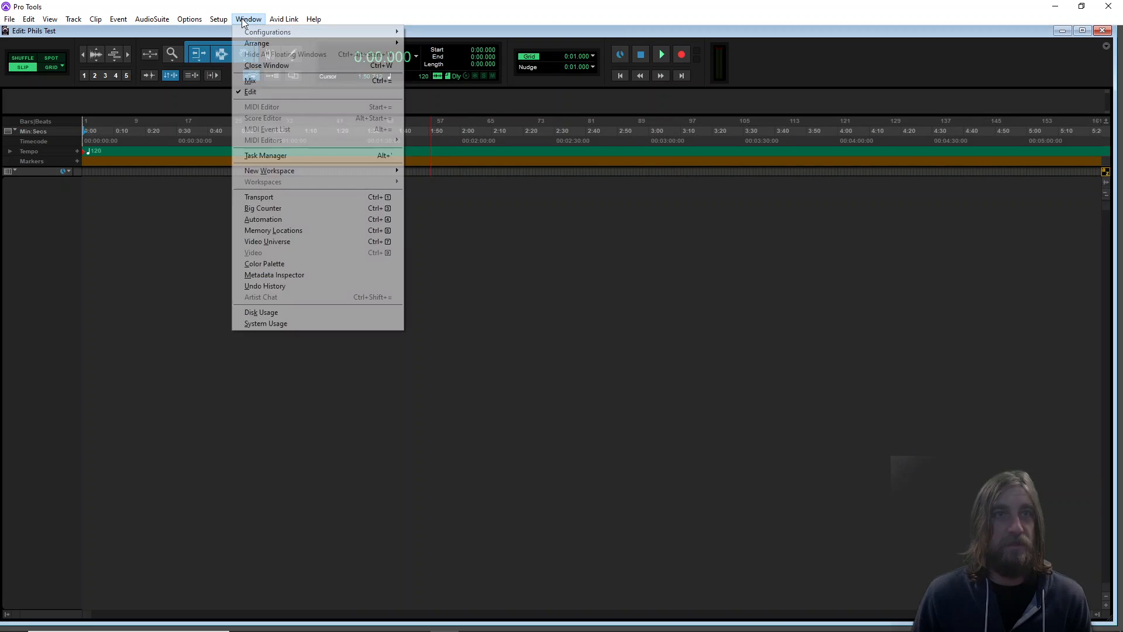
pyautogui.click(274, 82)
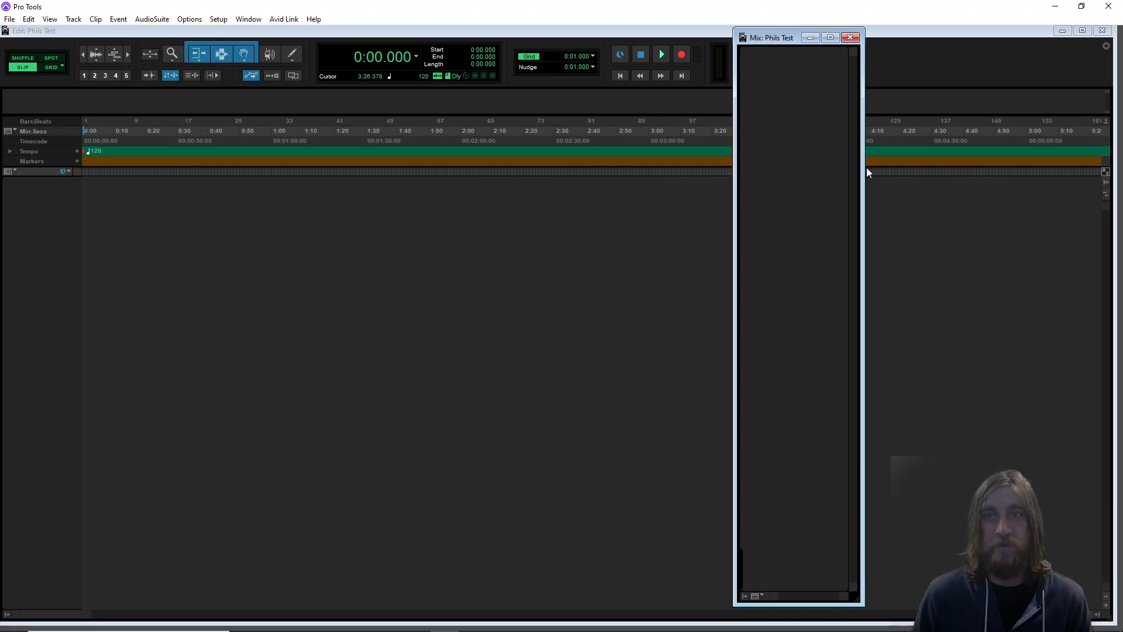
pyautogui.moveTo(865, 171); pyautogui.dragTo(1105, 173)
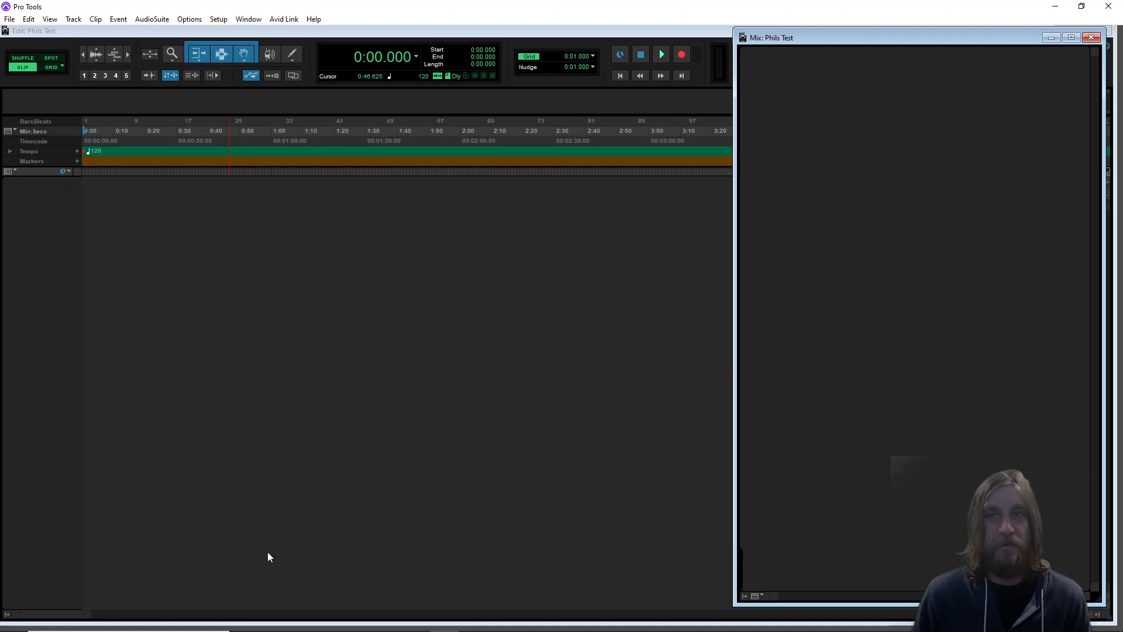
pyautogui.click(1093, 39)
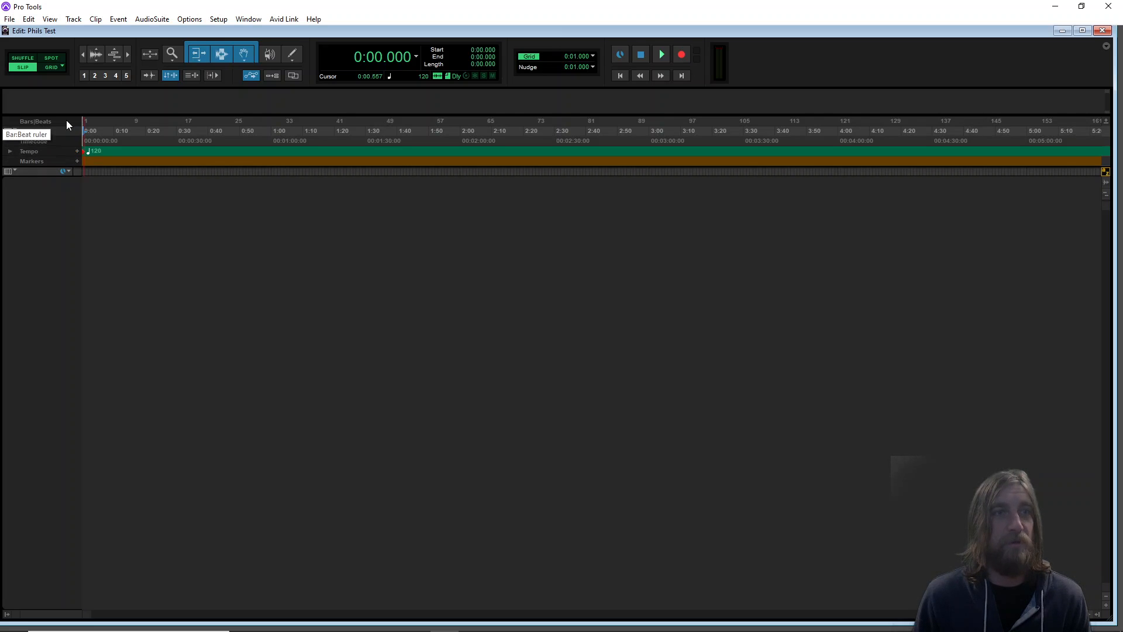
# Hide the Bars|Beats, Timecode, Tempo and Markers rulers and set the main counter to Min:Secs
pyautogui.click(11, 132)
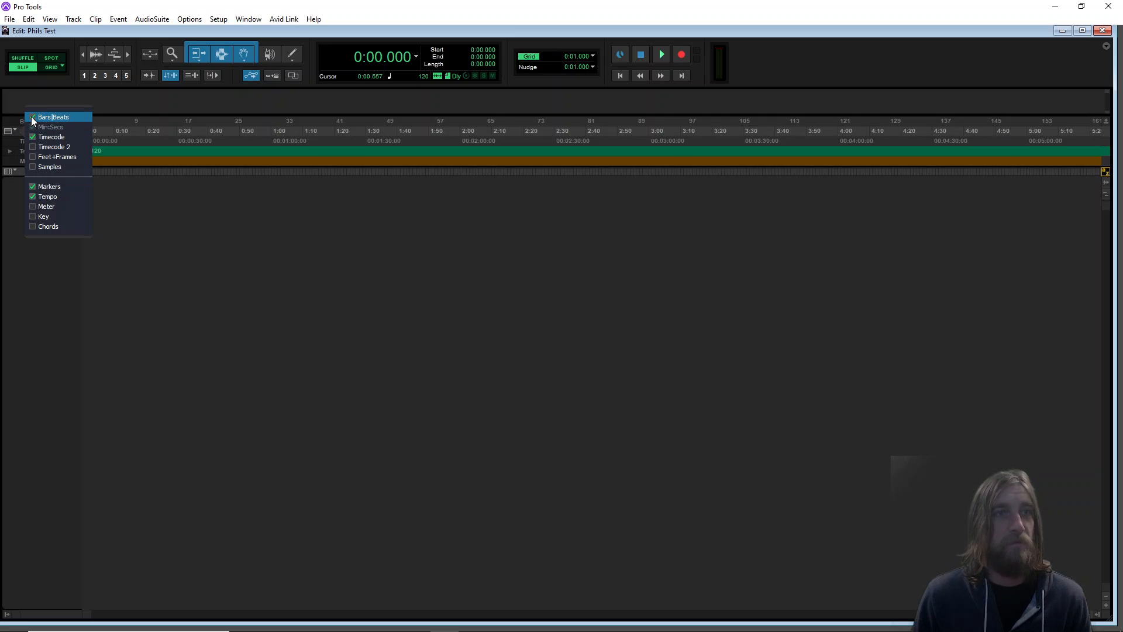
pyautogui.click(32, 119)
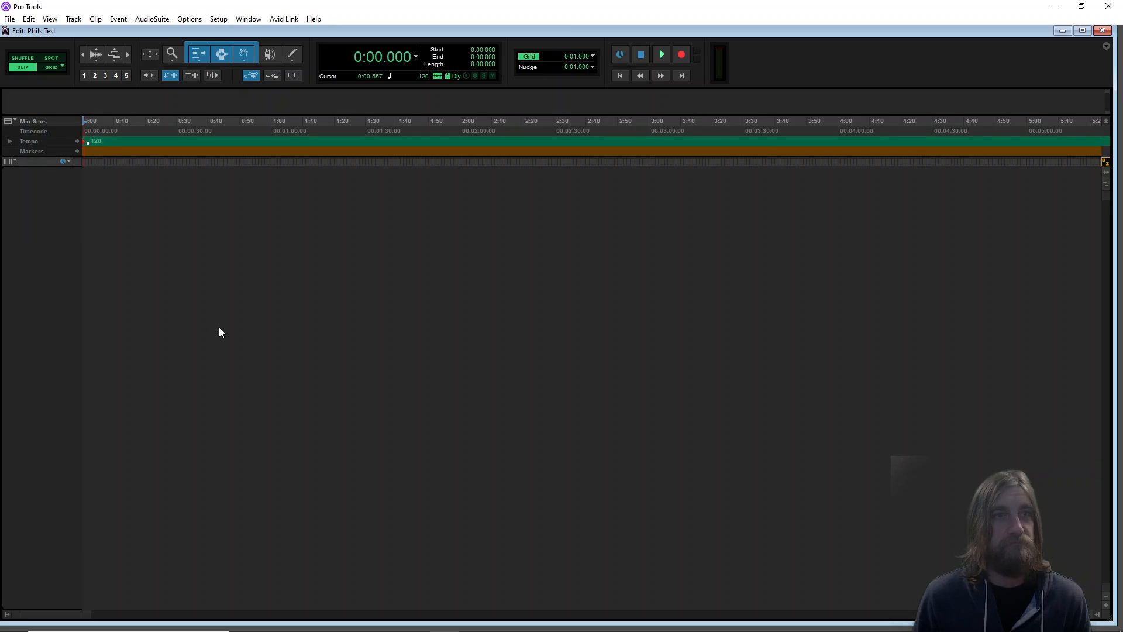
pyautogui.click(11, 121)
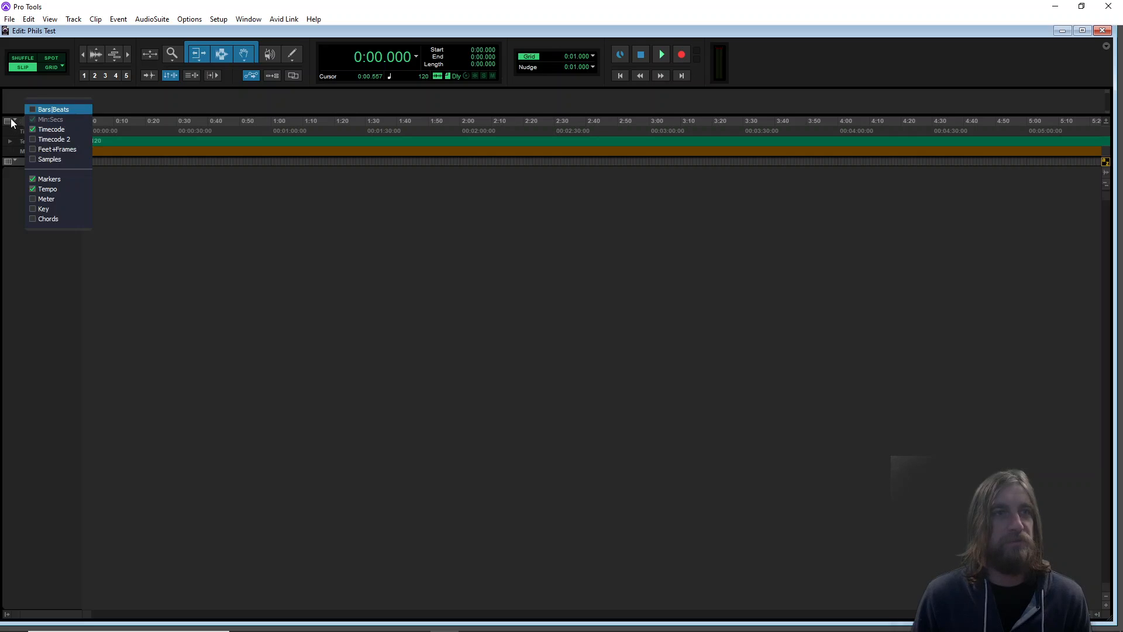
pyautogui.click(34, 129)
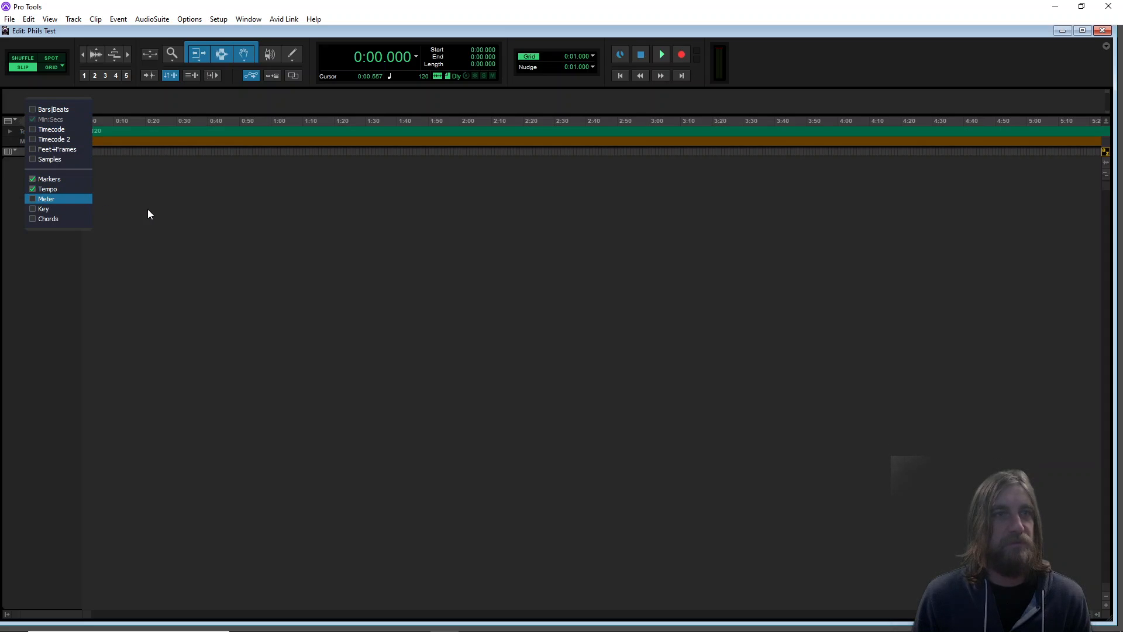
pyautogui.click(34, 189)
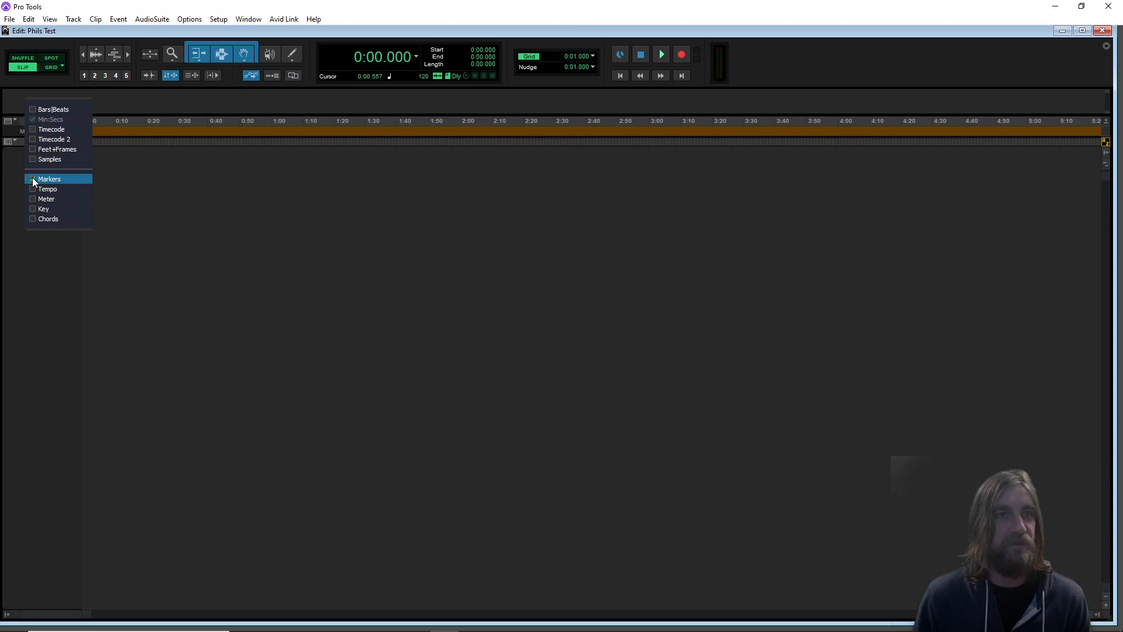
pyautogui.click(33, 179)
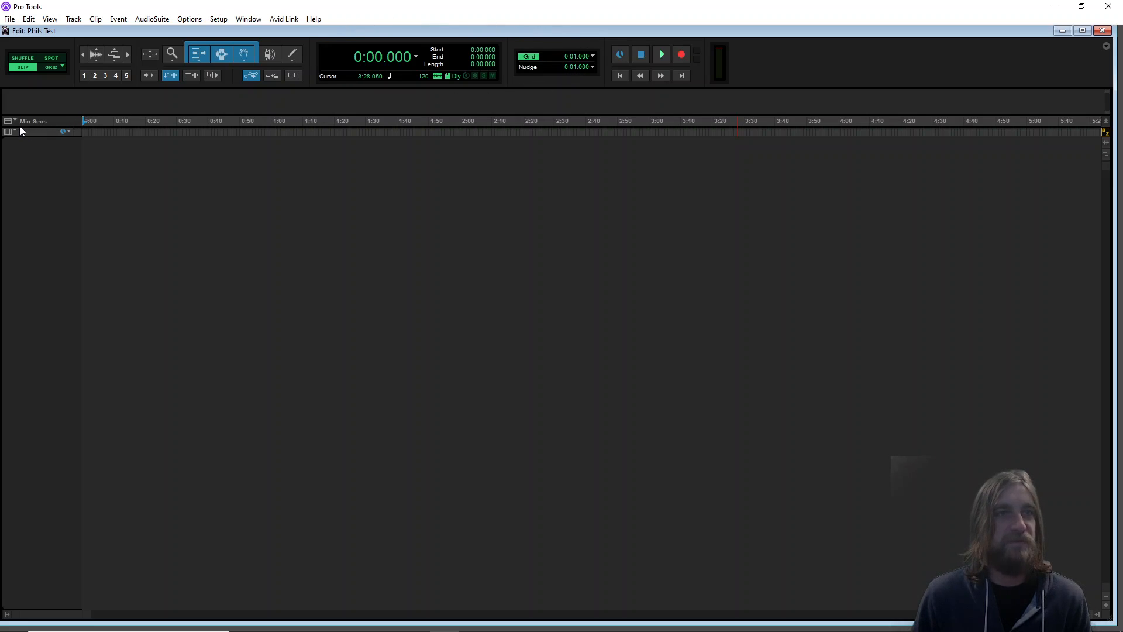
pyautogui.click(416, 58)
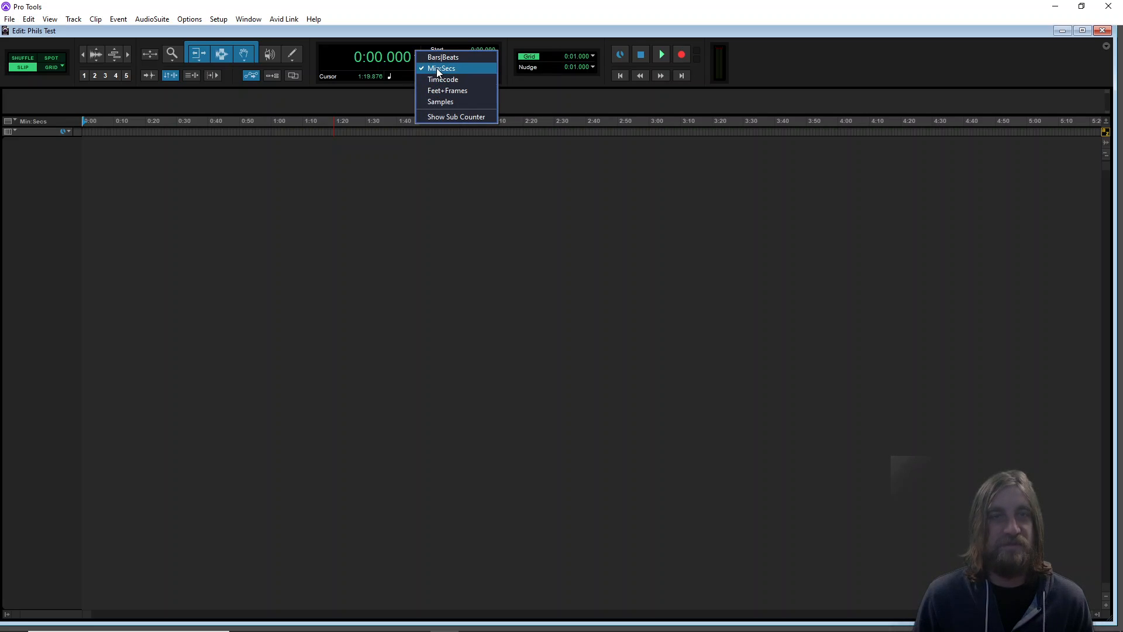
pyautogui.click(438, 69)
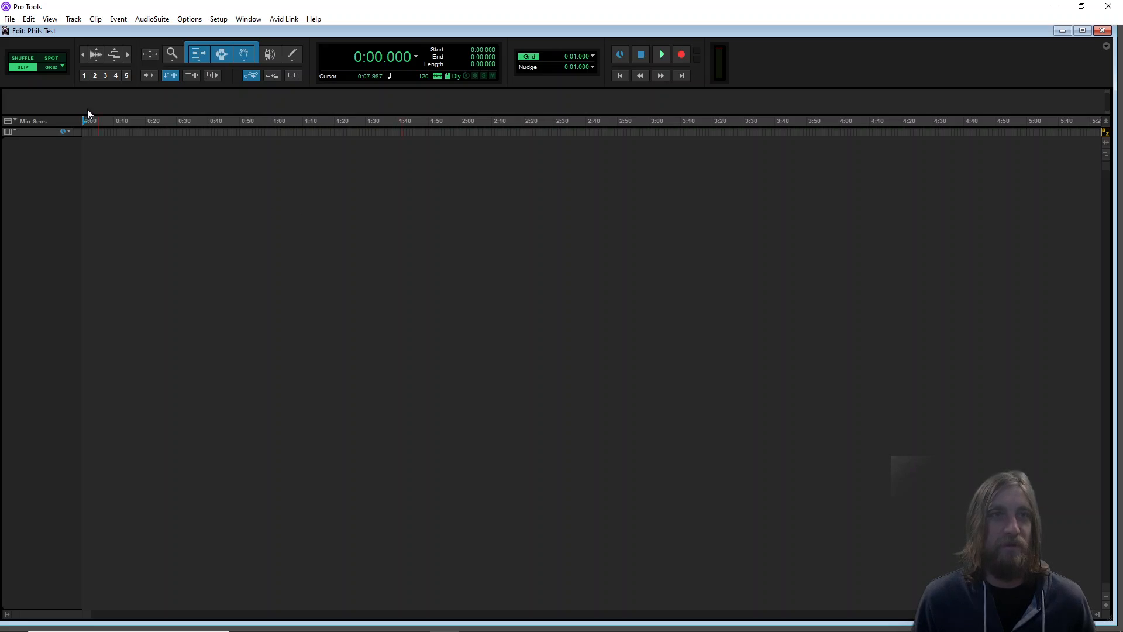
# Open the Import Audio dialog and browse the F: drive to BGSU > Classes > MDIA 2620 > Practice Files > Promo Practice
pyautogui.click(10, 19)
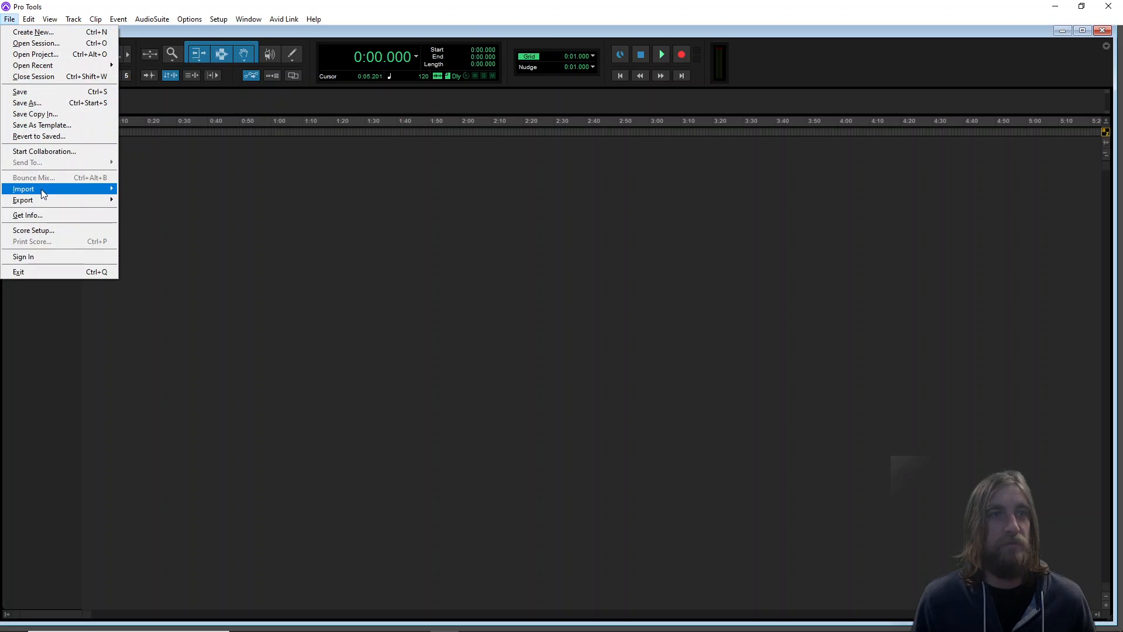
pyautogui.moveTo(42, 194)
pyautogui.click(156, 204)
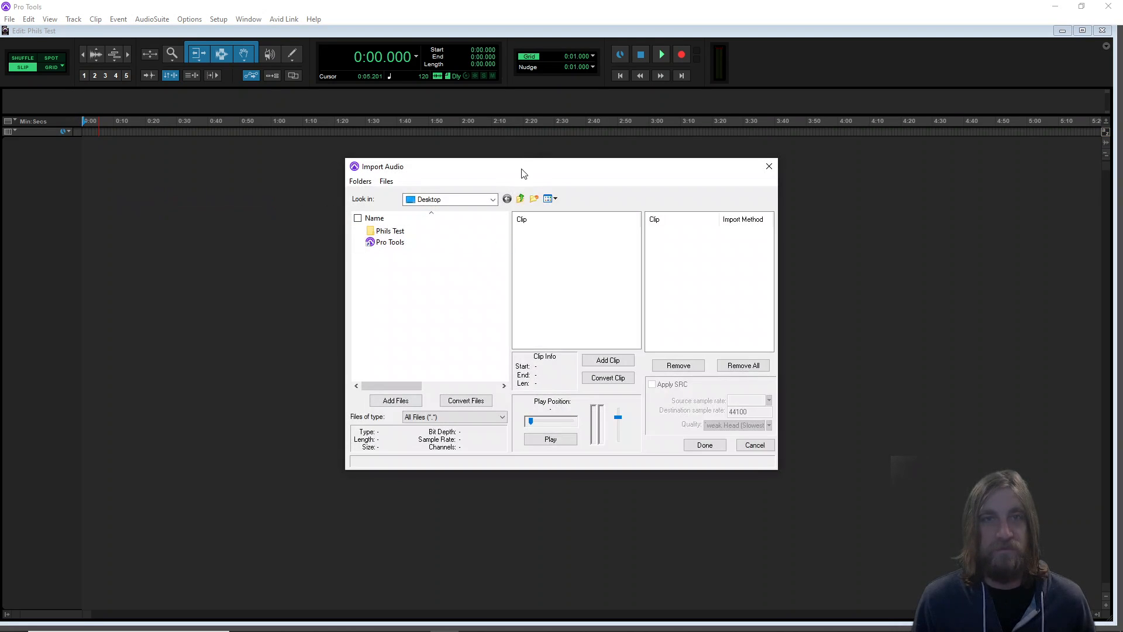
pyautogui.click(493, 199)
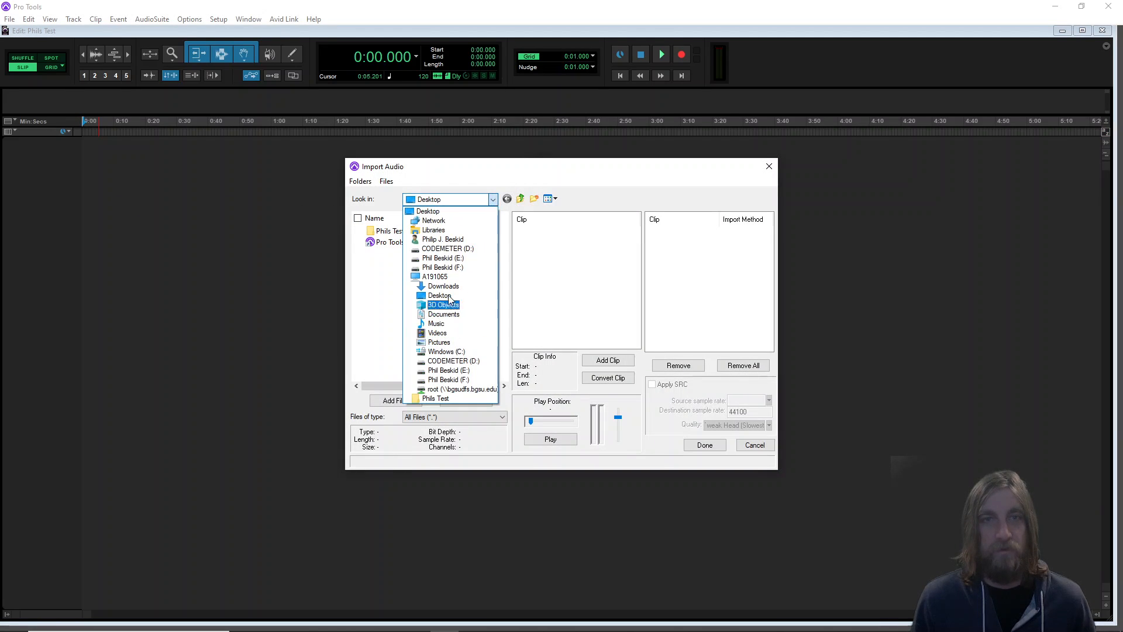
pyautogui.click(461, 381)
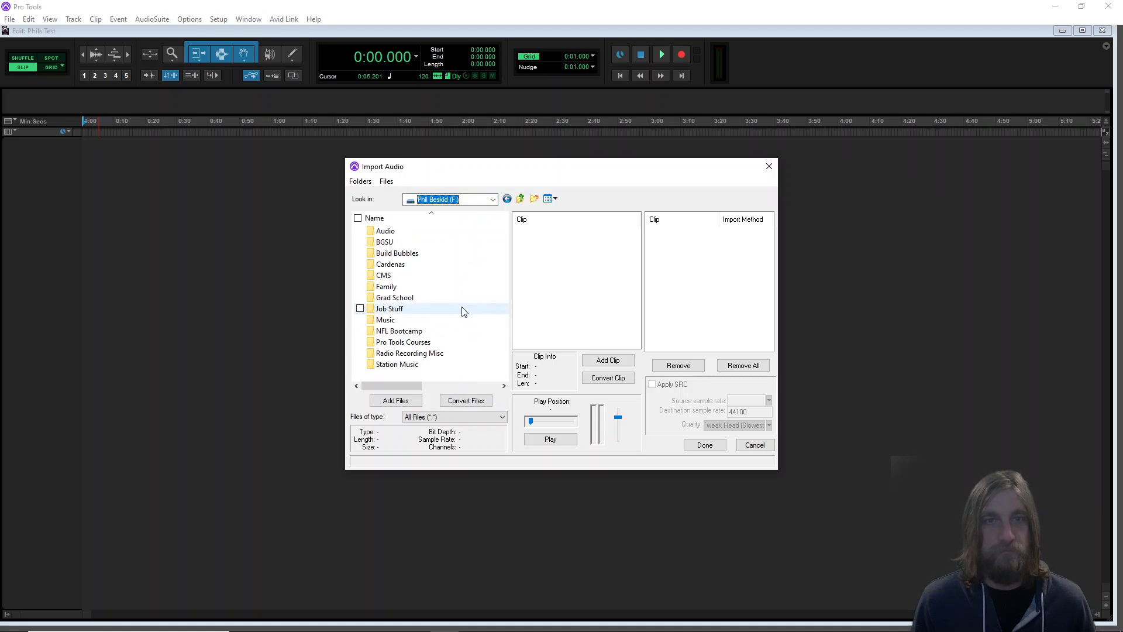
pyautogui.doubleClick(385, 244)
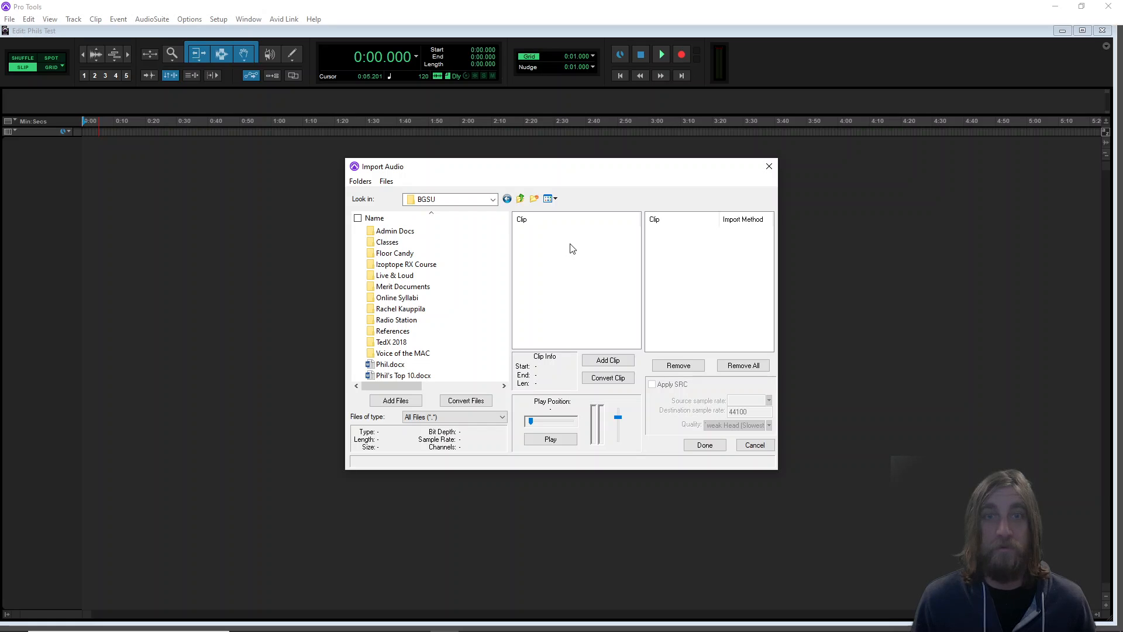
pyautogui.doubleClick(389, 243)
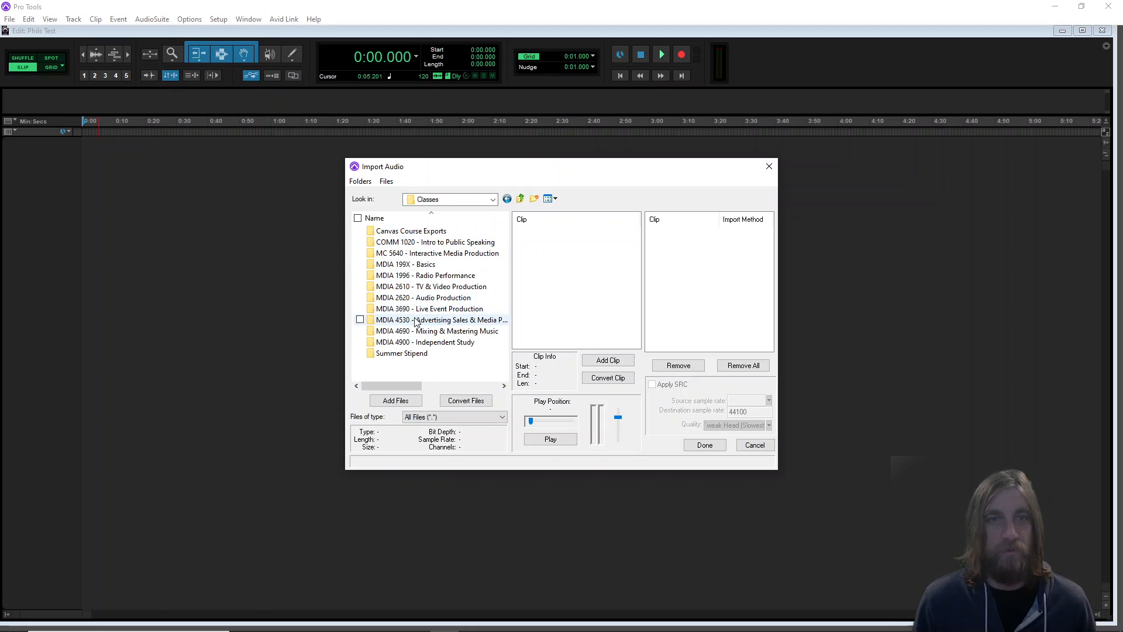
pyautogui.doubleClick(416, 299)
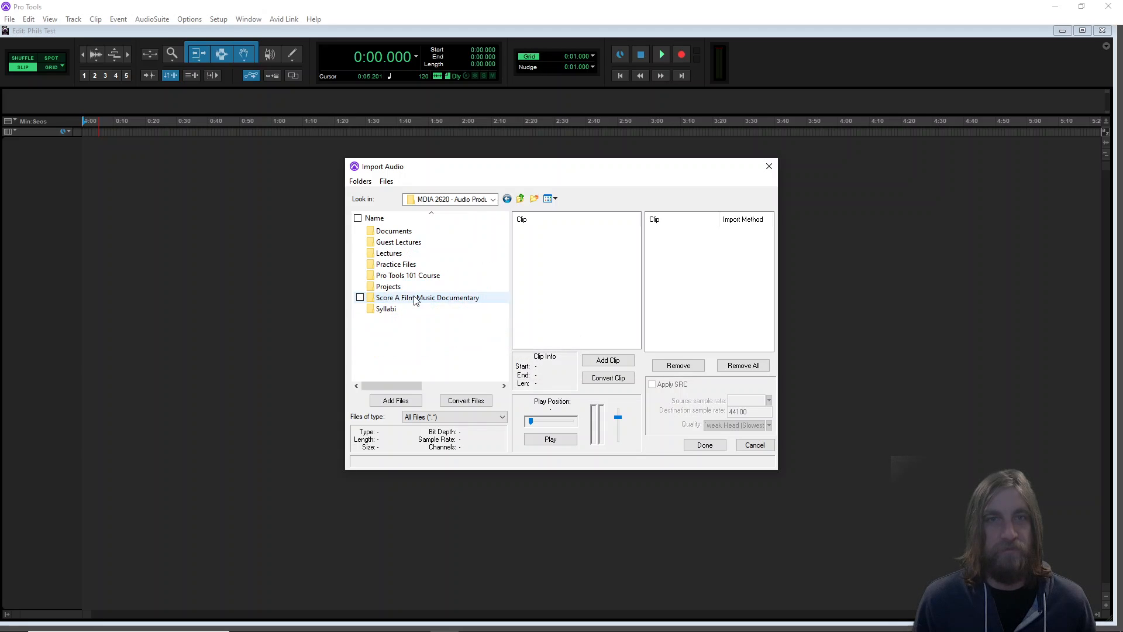
pyautogui.doubleClick(385, 264)
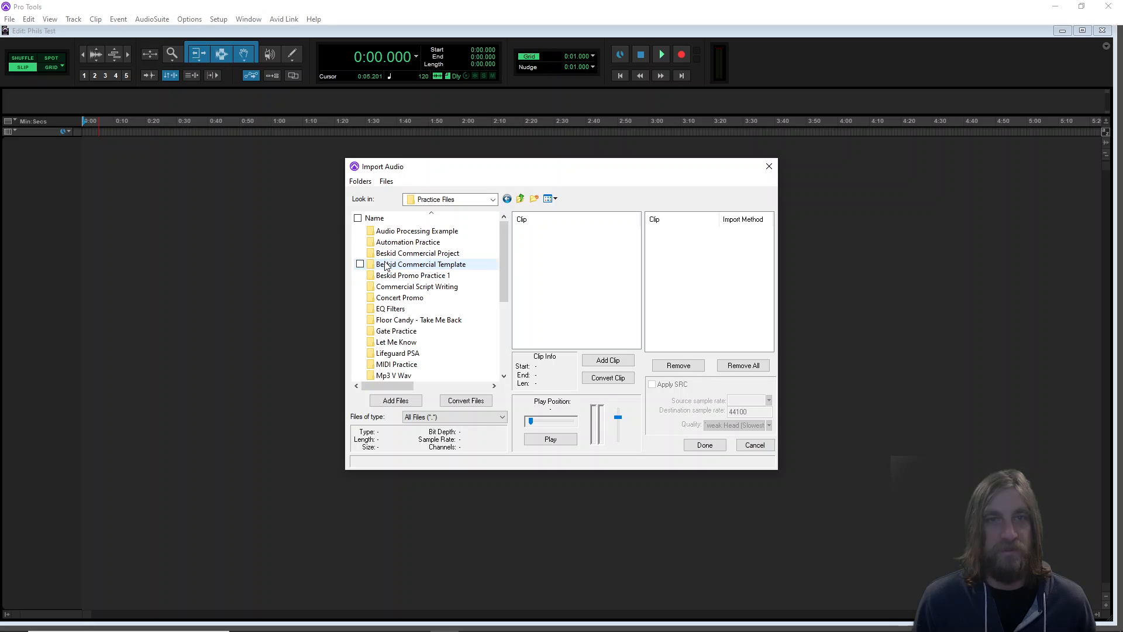
pyautogui.scroll(-4, 412, 301)
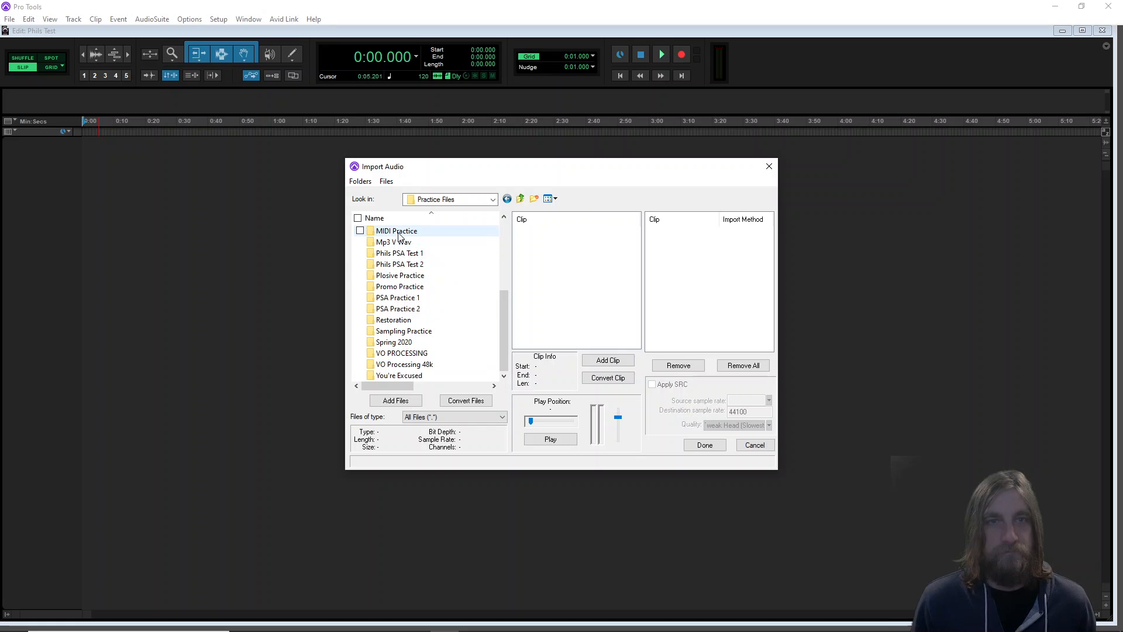
pyautogui.doubleClick(396, 286)
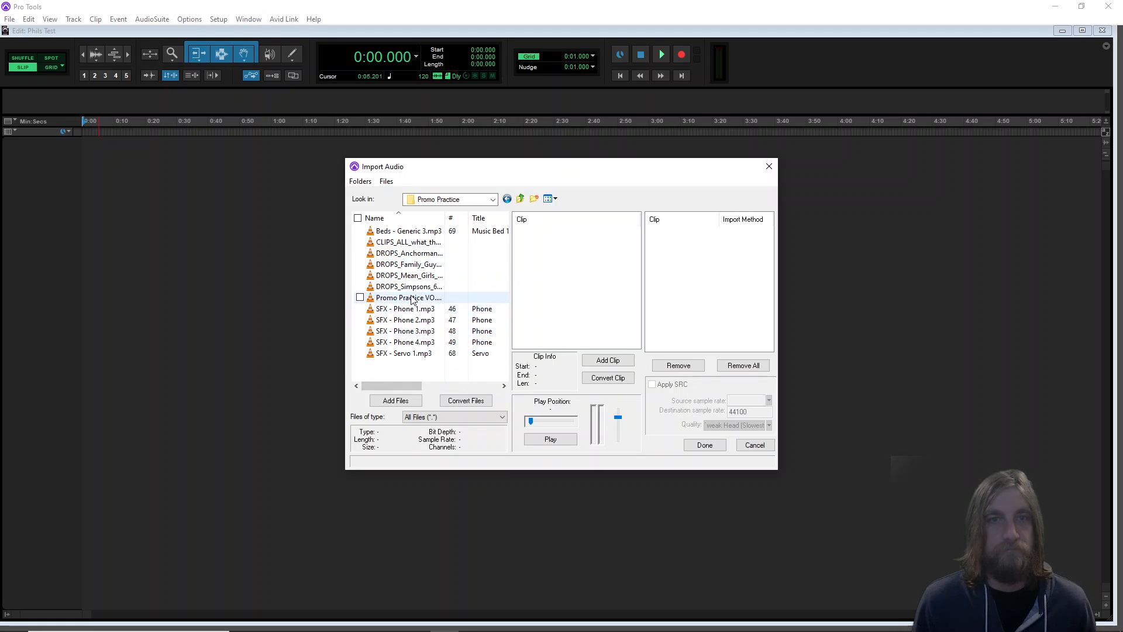
# Try to add Promo Practice VO.wav to the import list and close the dialog
pyautogui.click(411, 298)
pyautogui.click(411, 298)
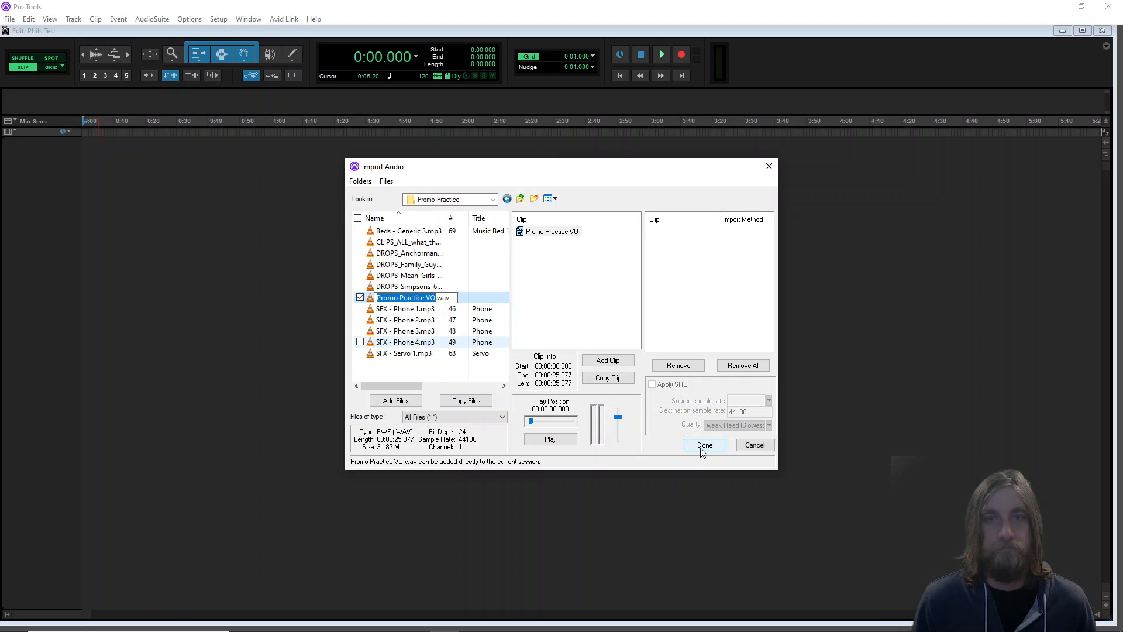
pyautogui.click(609, 361)
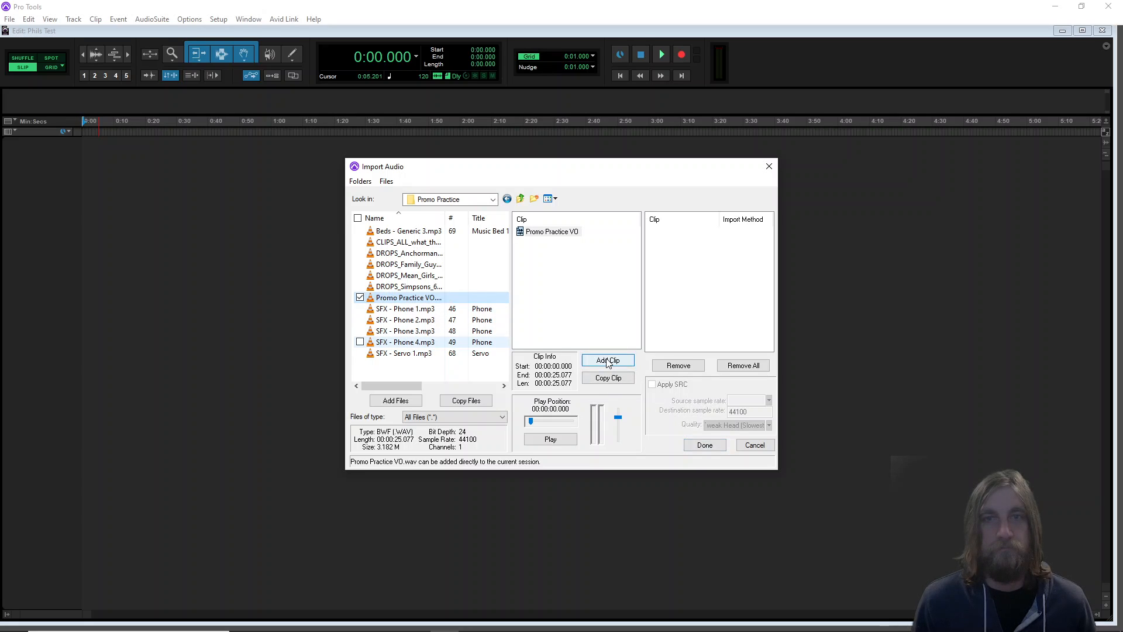
pyautogui.click(704, 446)
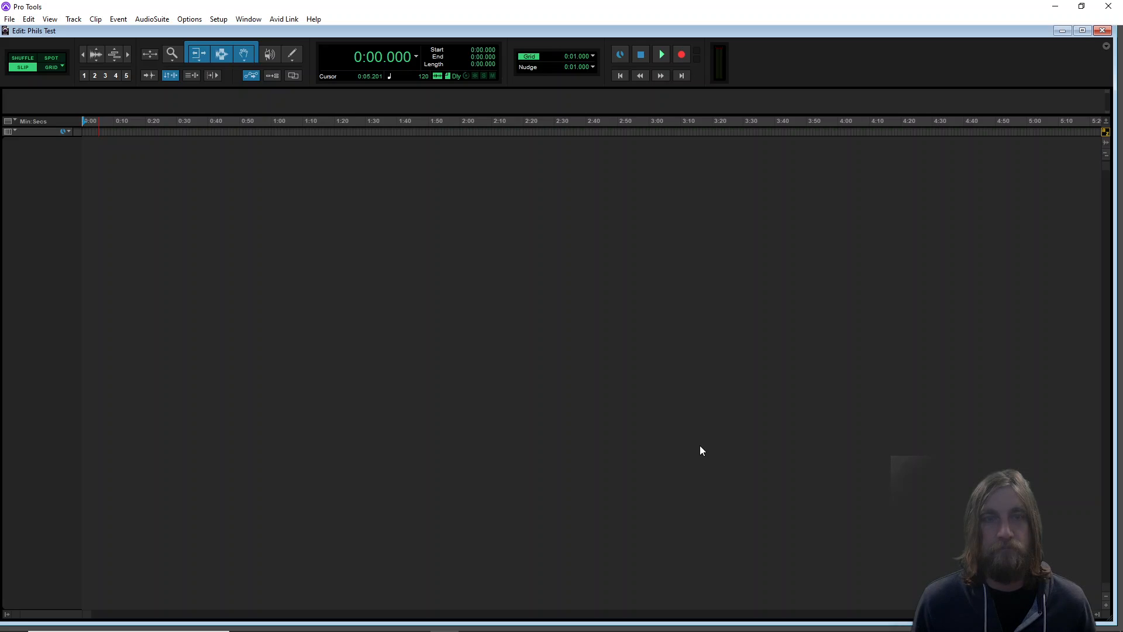
# Reopen Import Audio, add Promo Practice VO.wav to the import list and confirm the import
pyautogui.click(9, 19)
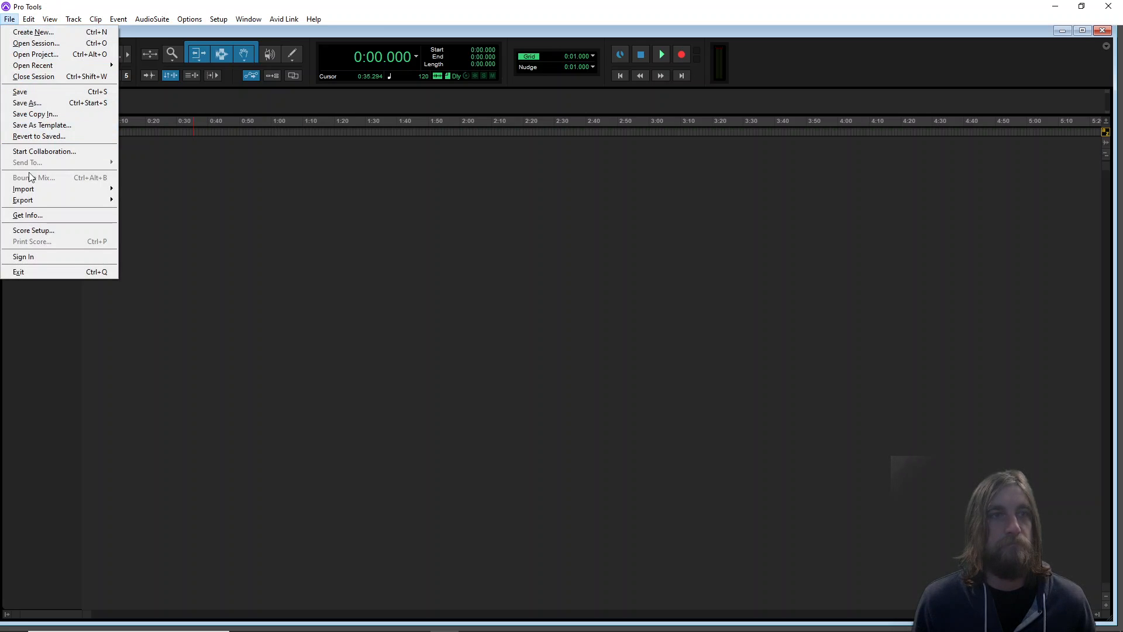
pyautogui.moveTo(51, 191)
pyautogui.click(171, 204)
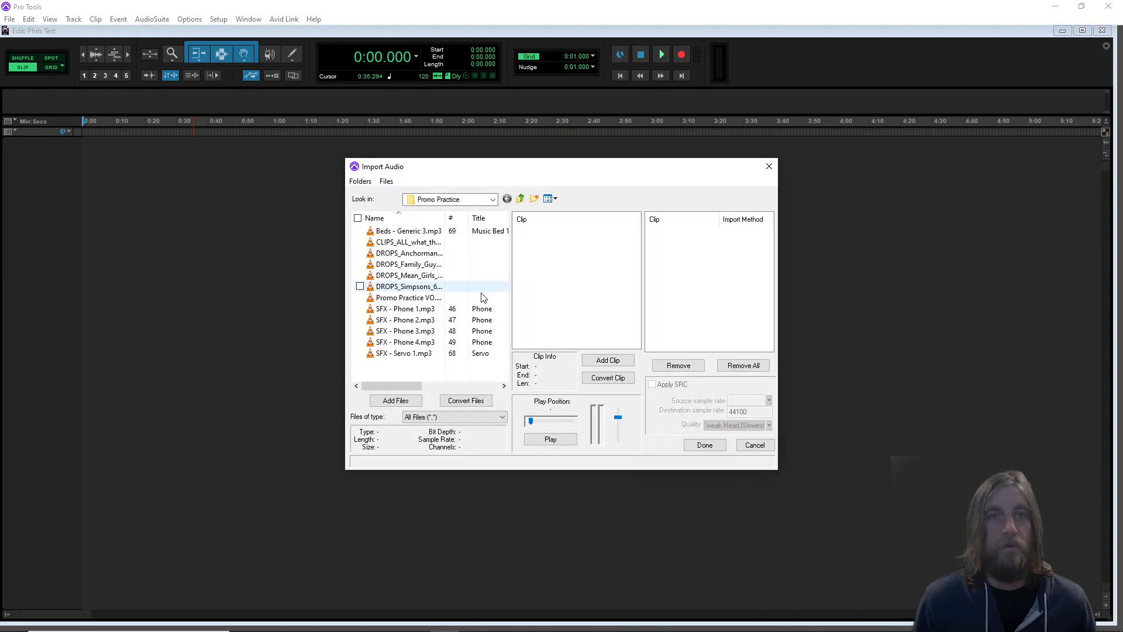
pyautogui.doubleClick(411, 300)
pyautogui.click(412, 303)
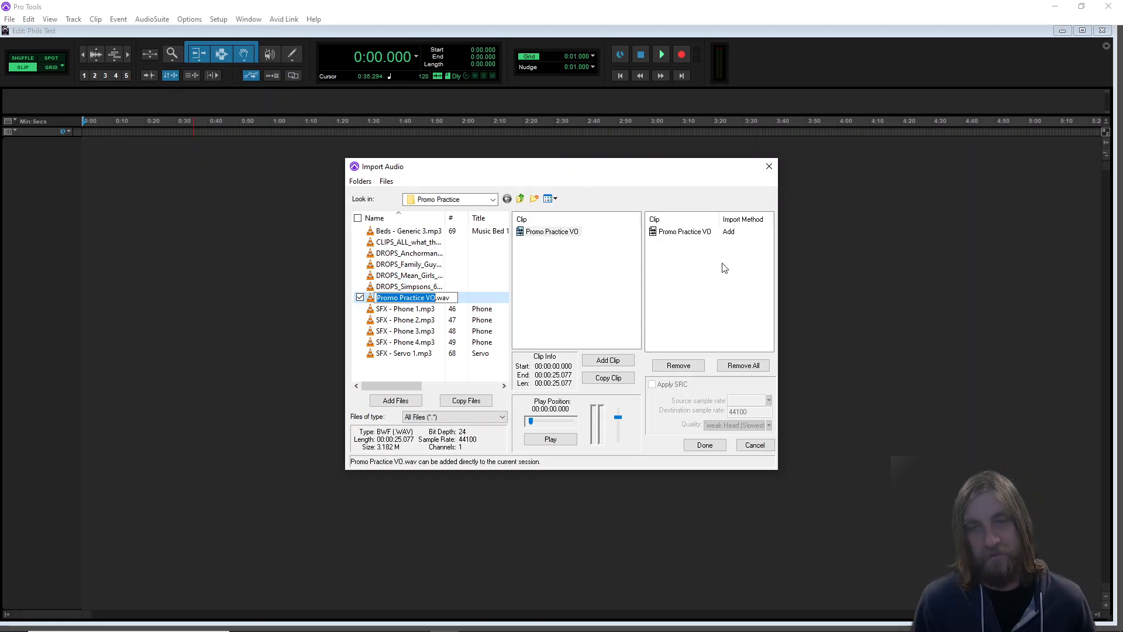
pyautogui.click(713, 447)
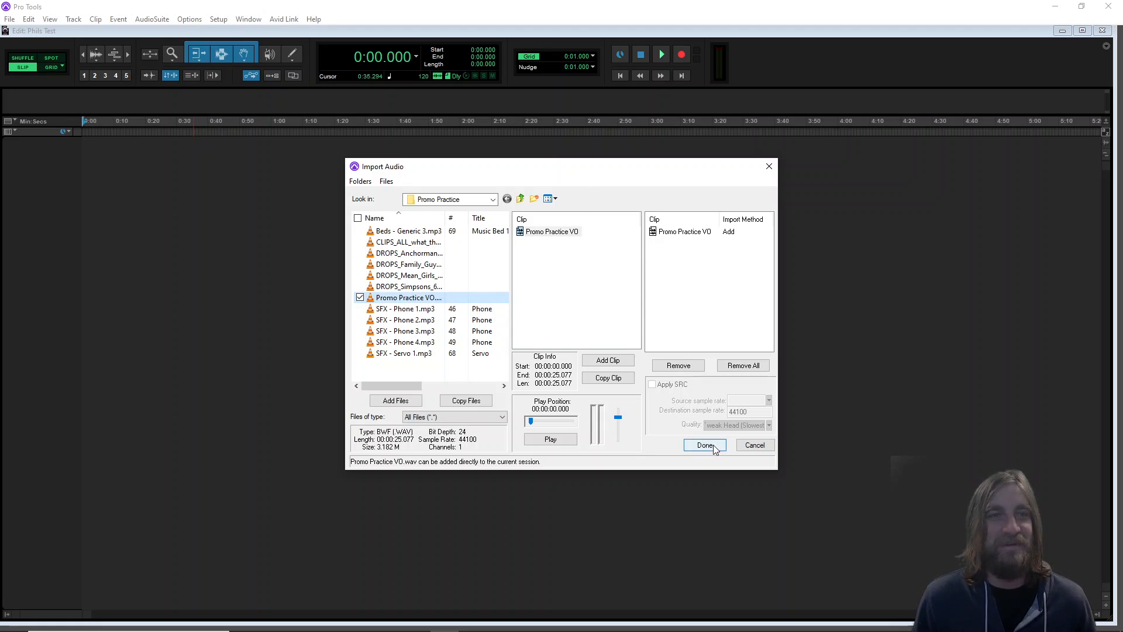
pyautogui.click(702, 445)
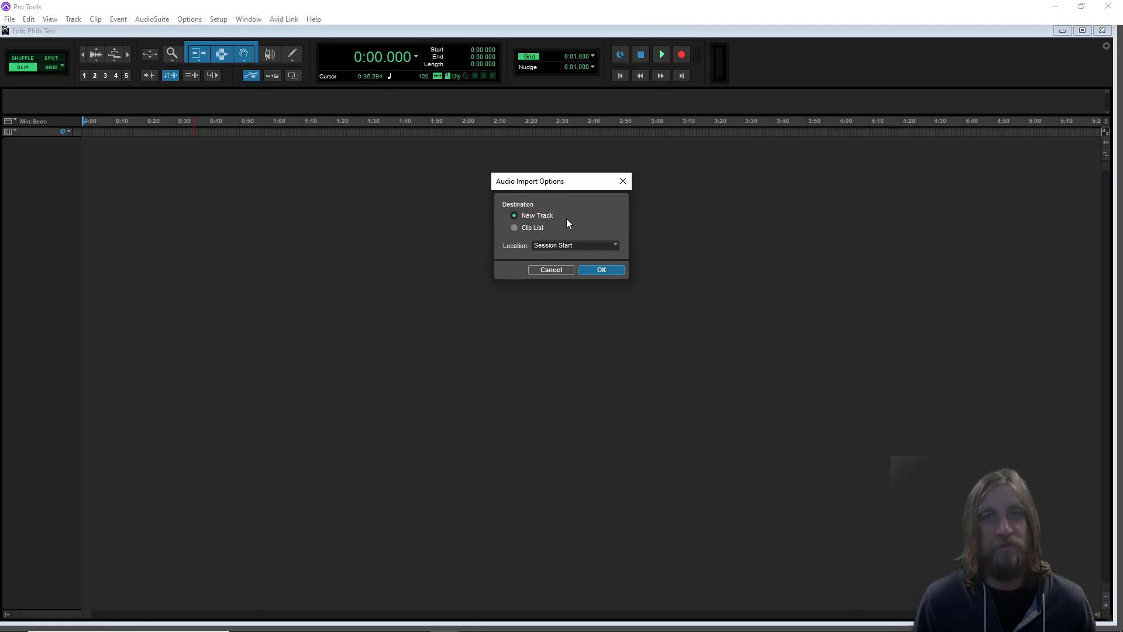
# Import the file onto a new track placed at Session Start
pyautogui.click(583, 247)
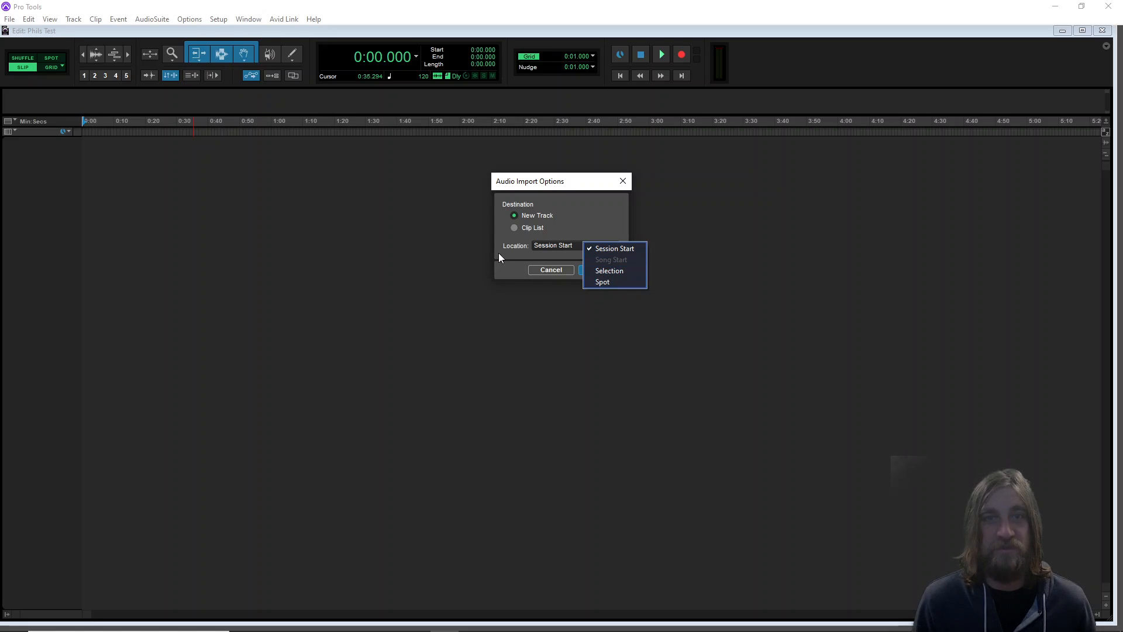
pyautogui.click(575, 245)
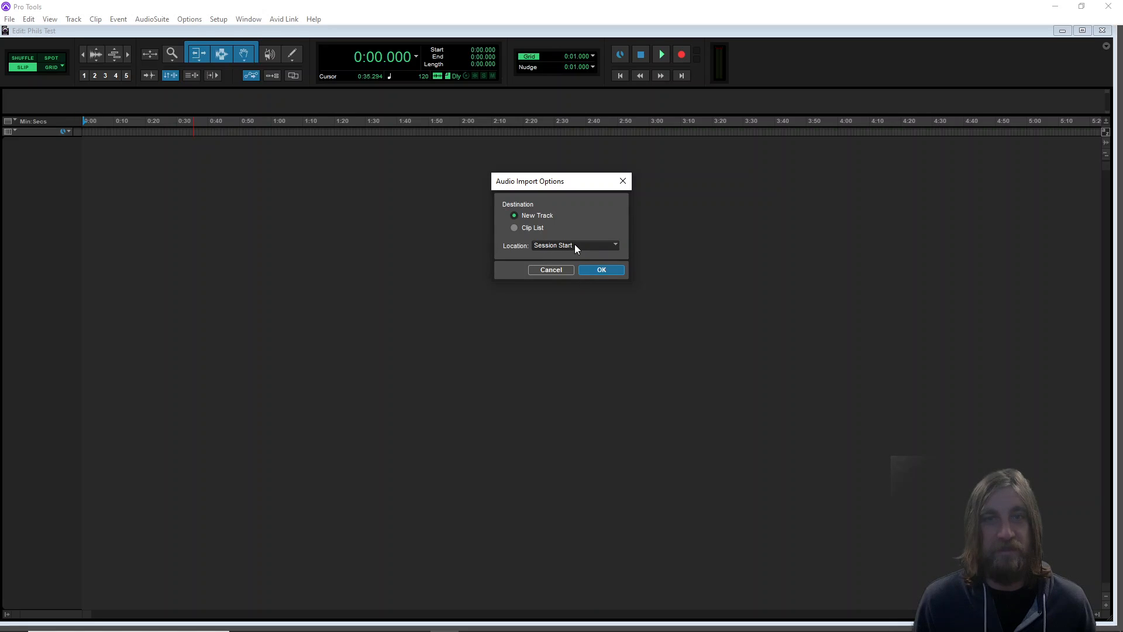
pyautogui.click(609, 269)
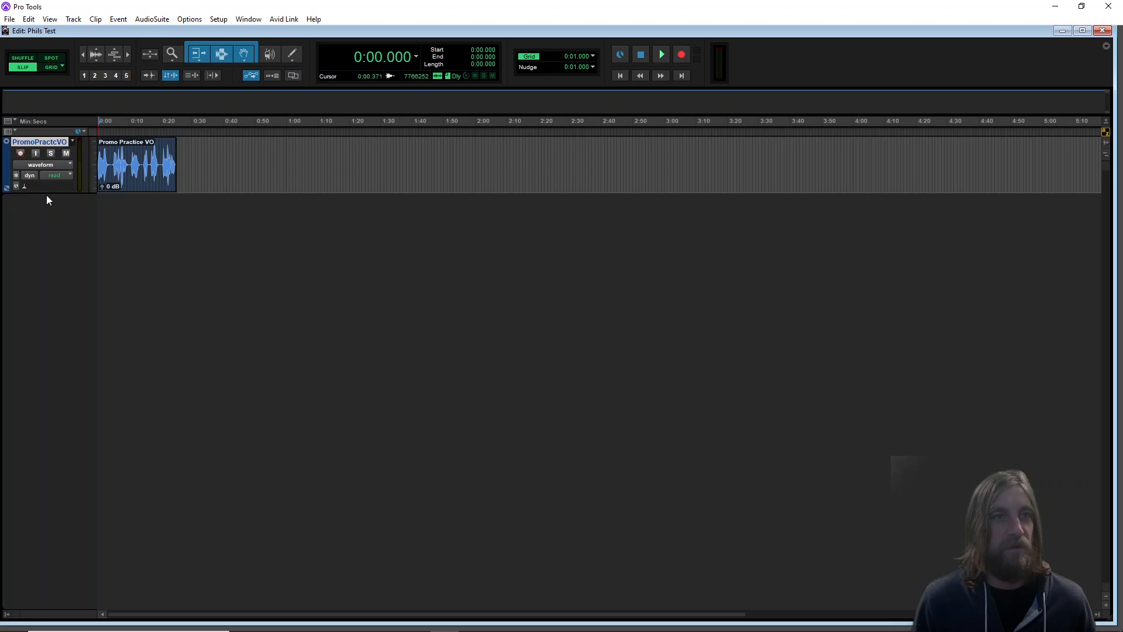
# Enlarge the voice-over track's height, zoom in on its waveform and briefly play the clip back
pyautogui.moveTo(47, 193); pyautogui.dragTo(55, 387)
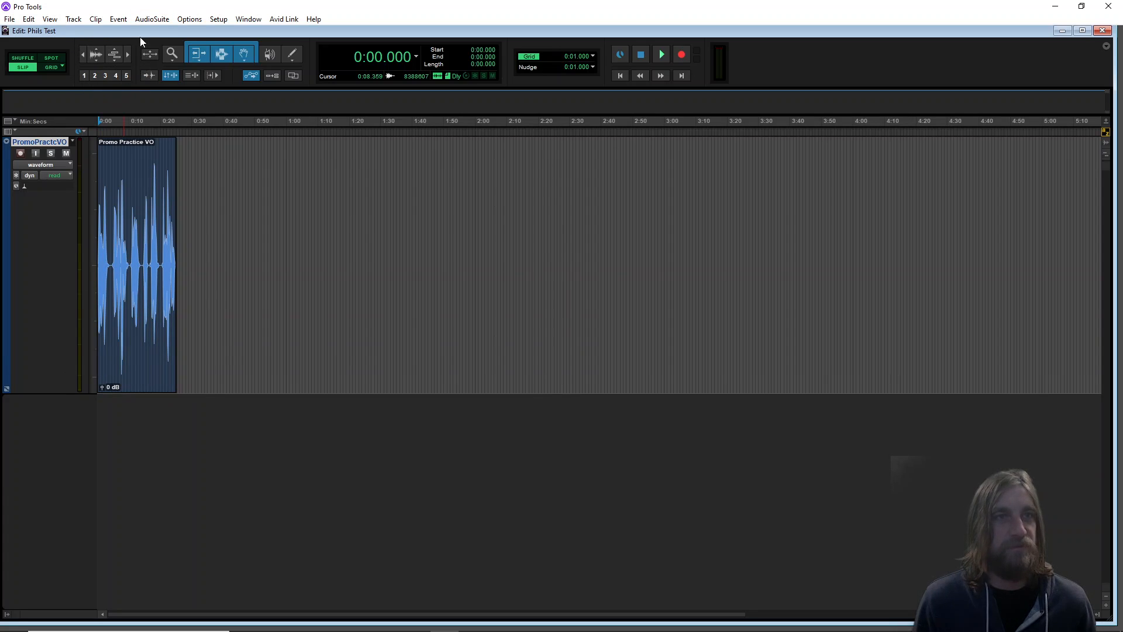
pyautogui.click(94, 76)
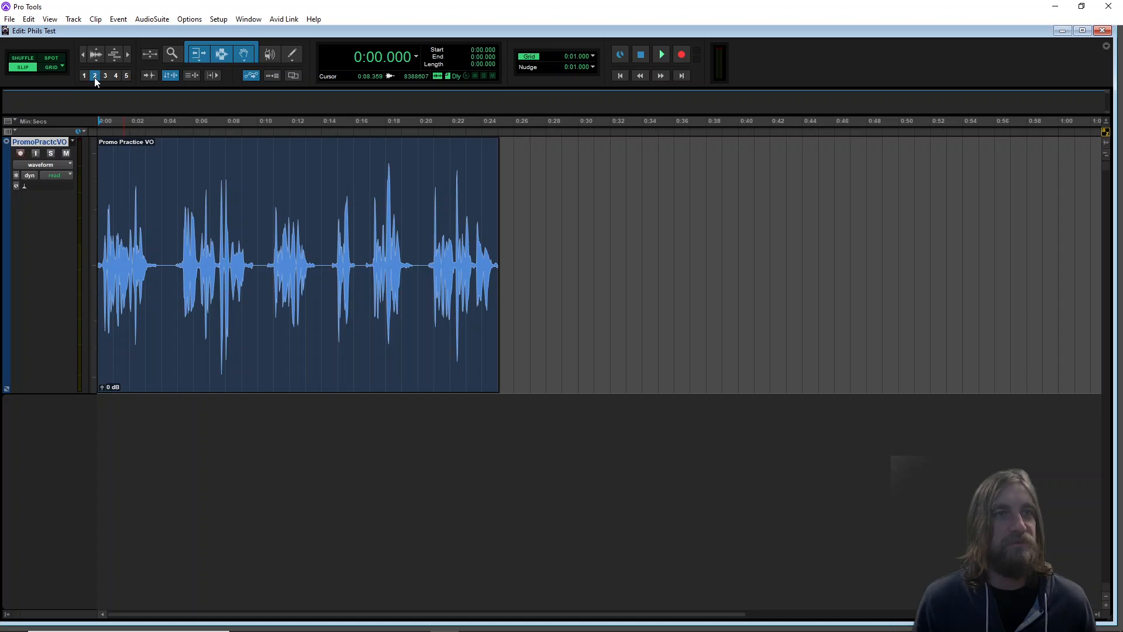
pyautogui.click(106, 76)
pyautogui.click(115, 75)
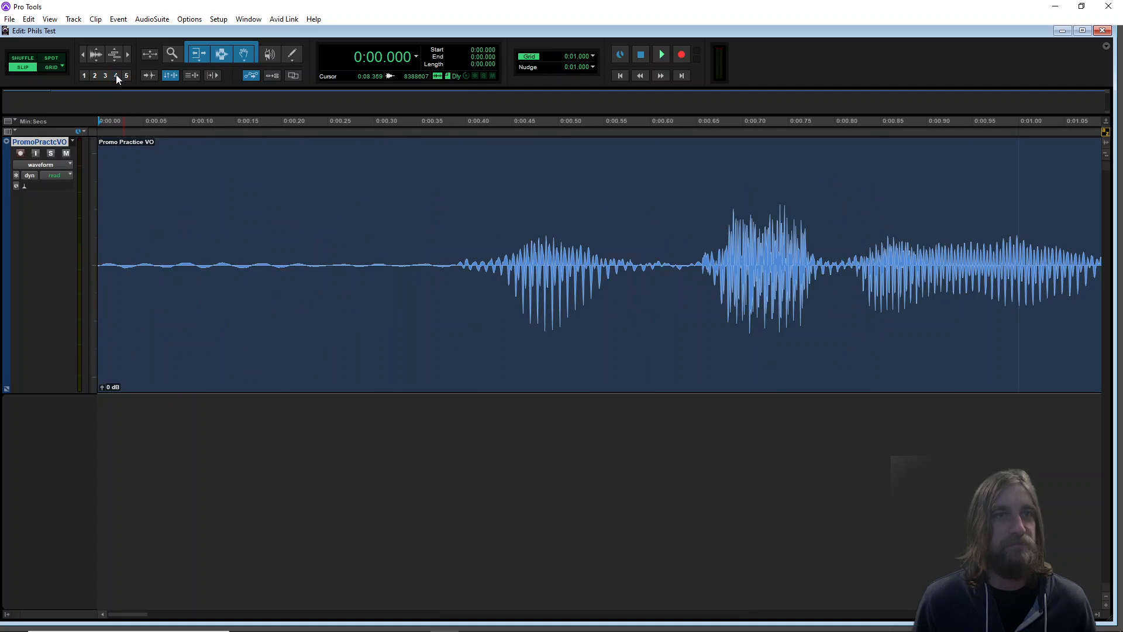
pyautogui.click(95, 76)
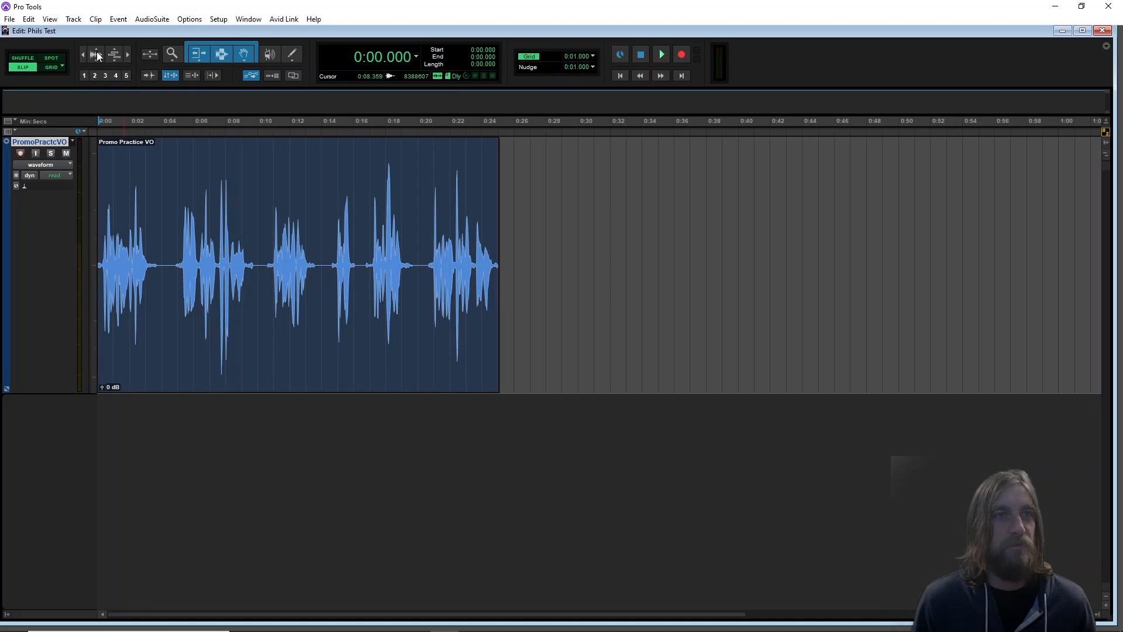
pyautogui.click(128, 54)
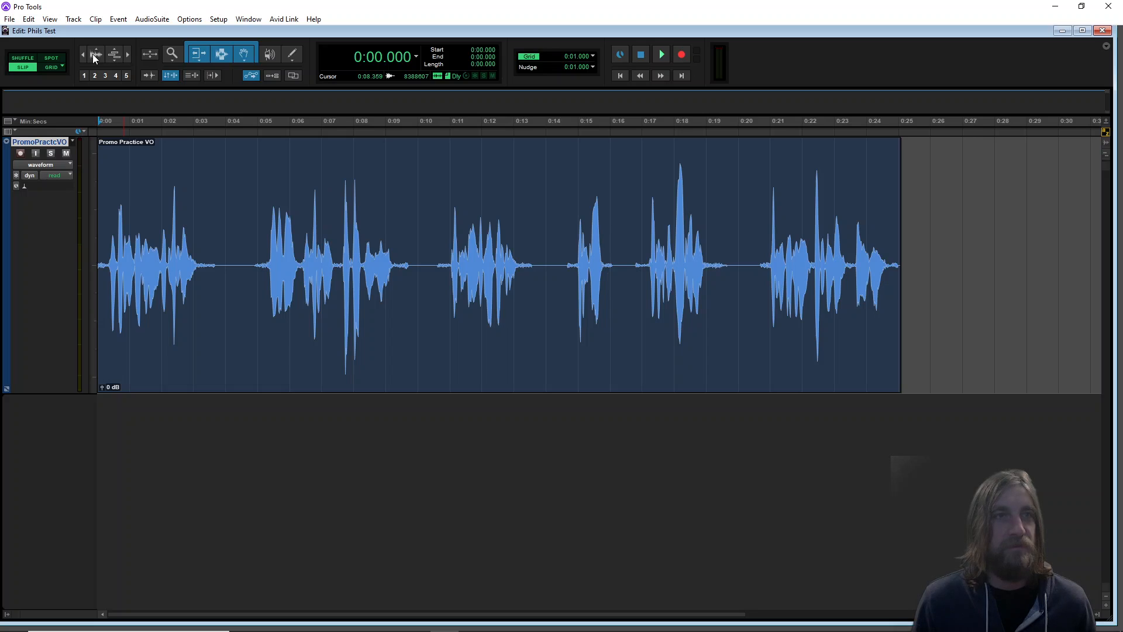
pyautogui.click(127, 54)
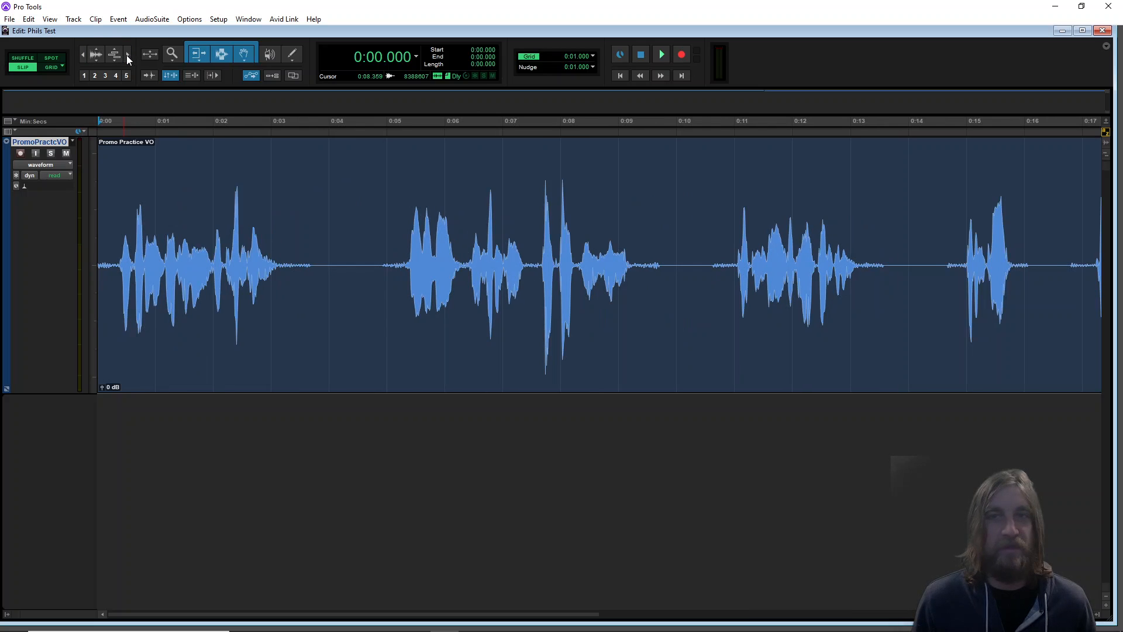
pyautogui.click(86, 55)
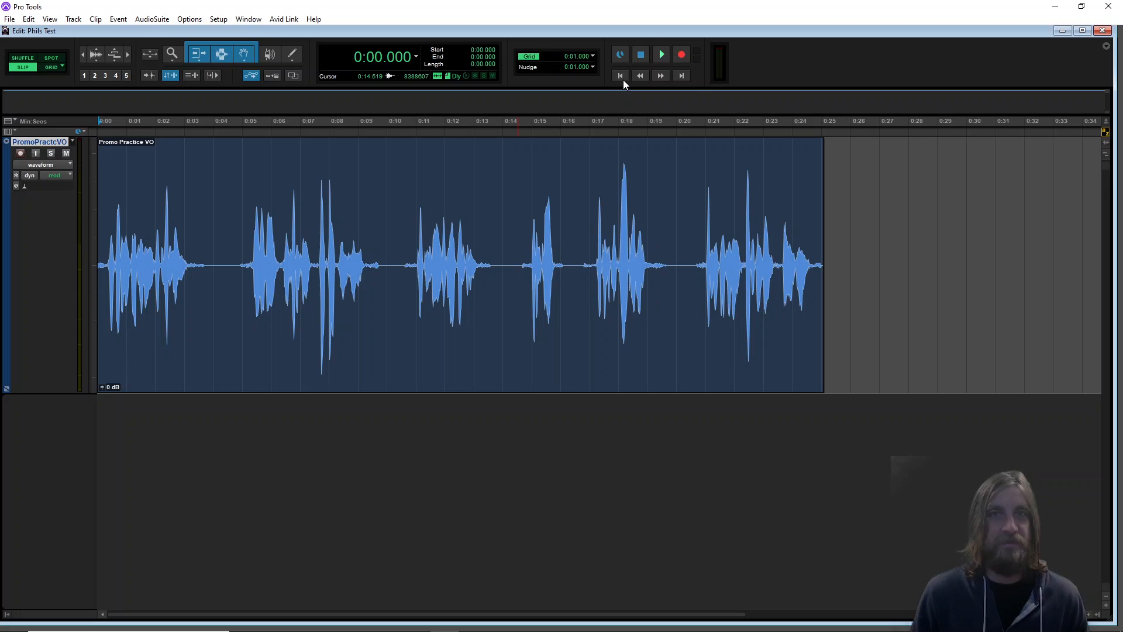
pyautogui.press('space')
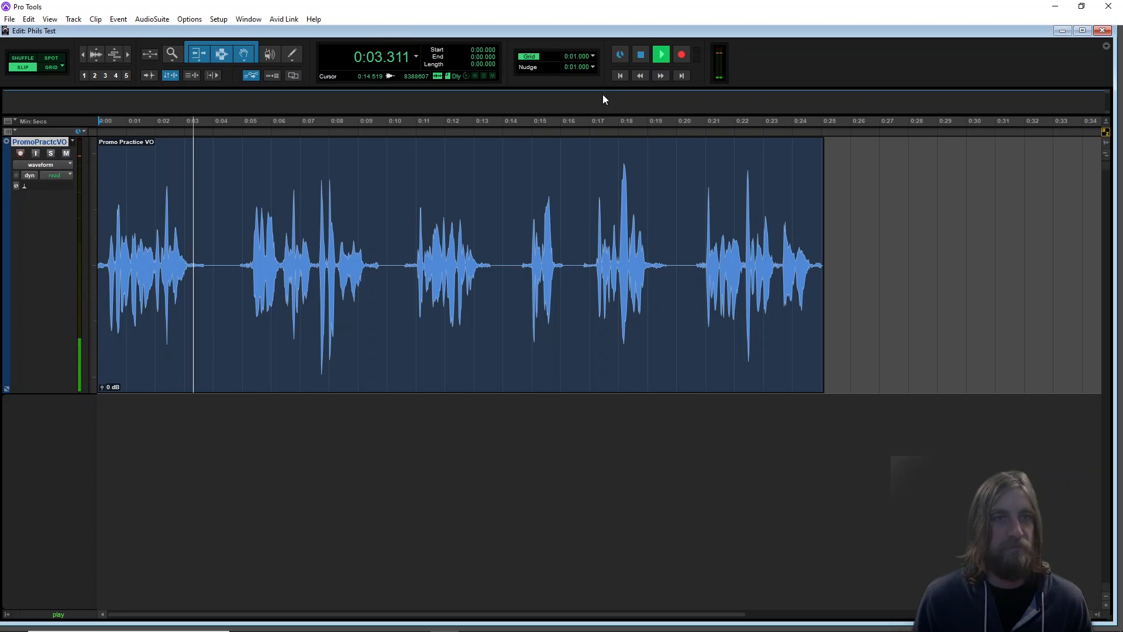
pyautogui.press('space')
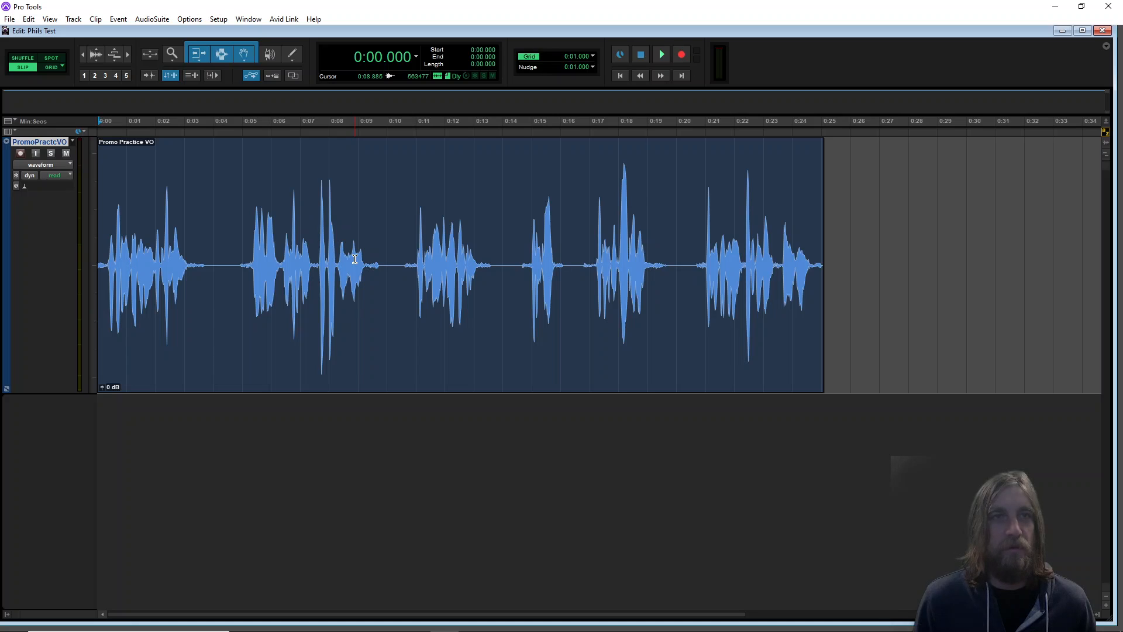
# Trim the clip's end to about 0:20 and its start to about 0:04.8 with the Trim tool
pyautogui.click(243, 58)
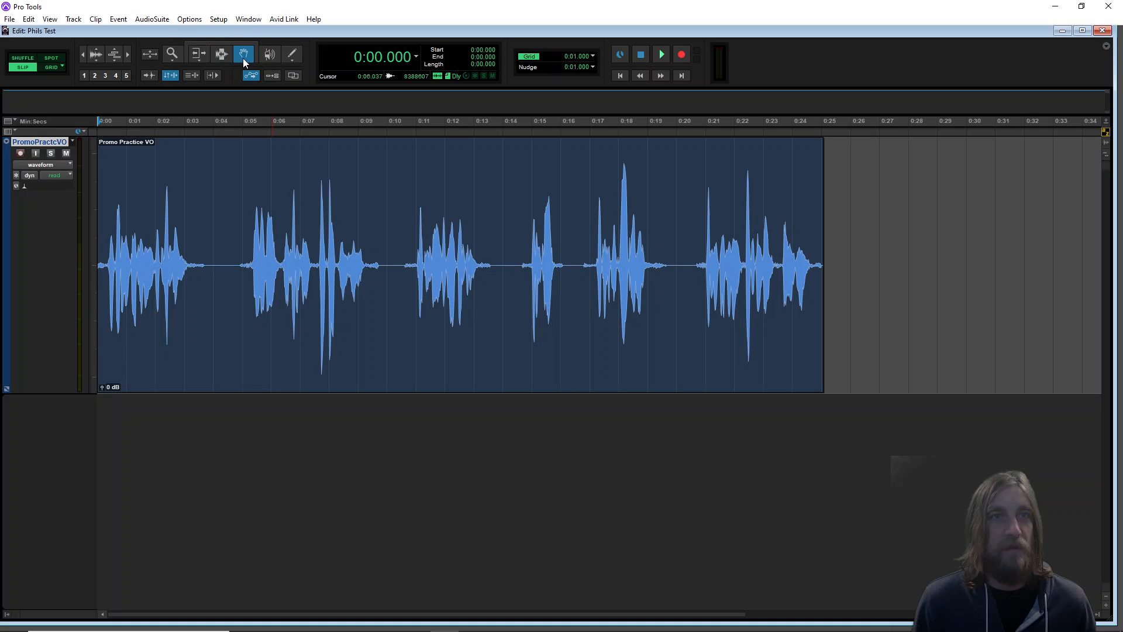
pyautogui.click(199, 59)
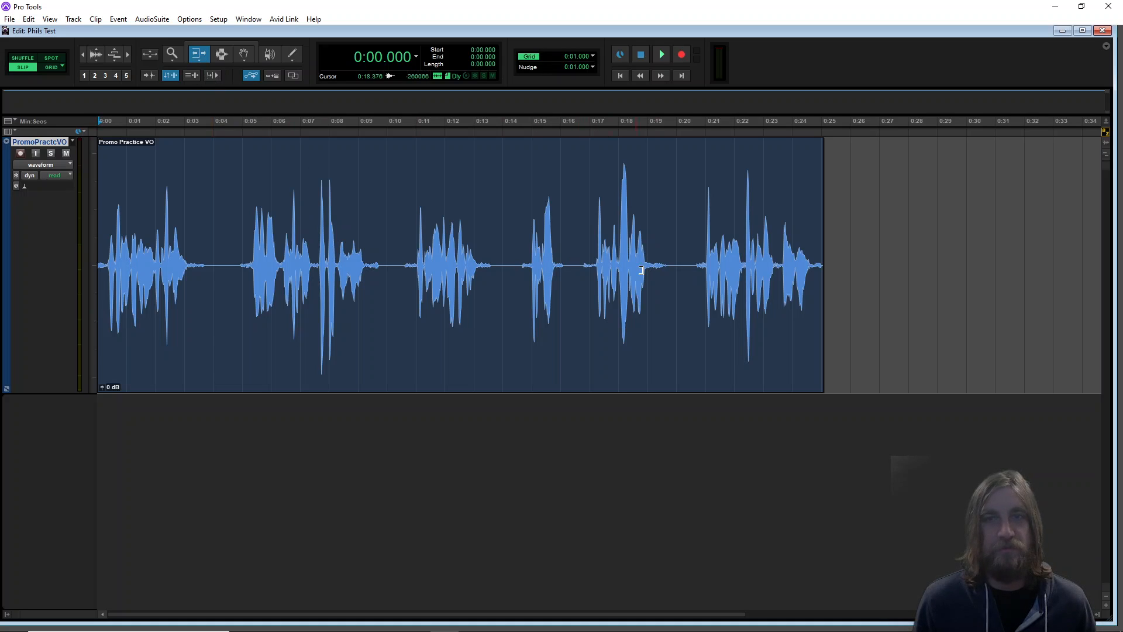
pyautogui.moveTo(819, 287); pyautogui.dragTo(677, 287)
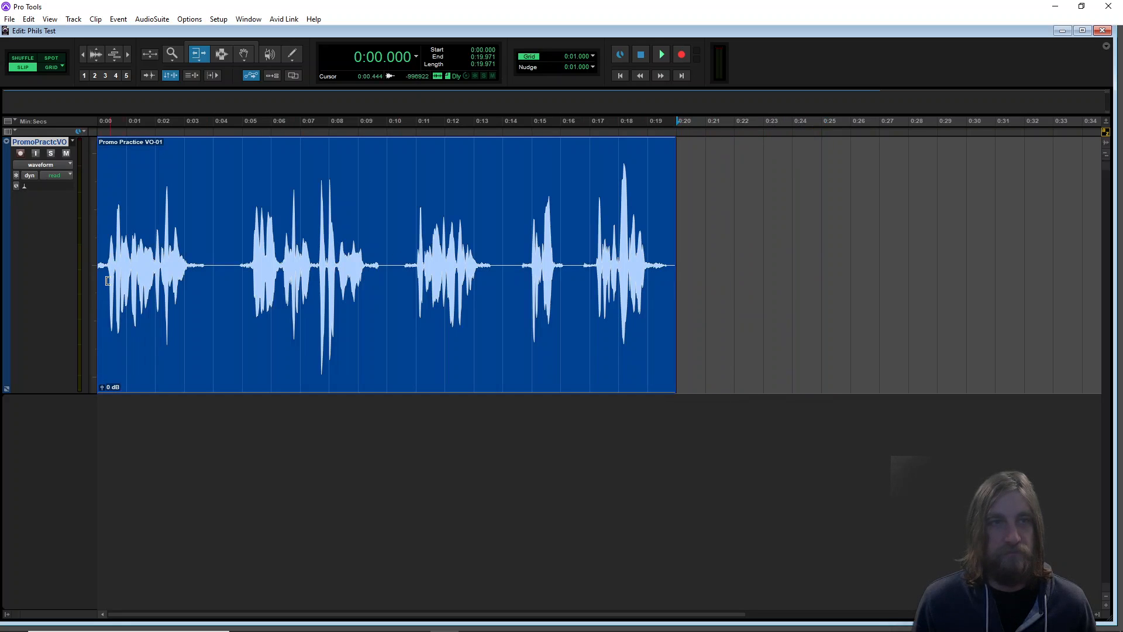
pyautogui.moveTo(96, 289); pyautogui.dragTo(232, 289)
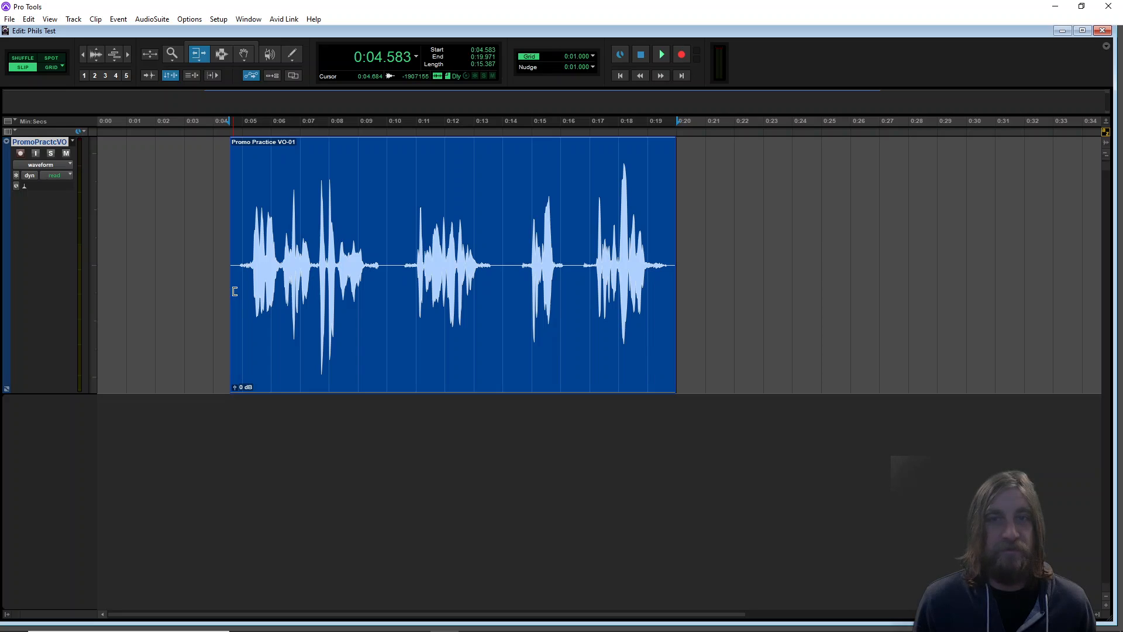
pyautogui.moveTo(234, 292)
pyautogui.mouseDown()
pyautogui.moveTo(74, 290)
pyautogui.moveTo(233, 289)
pyautogui.mouseUp()
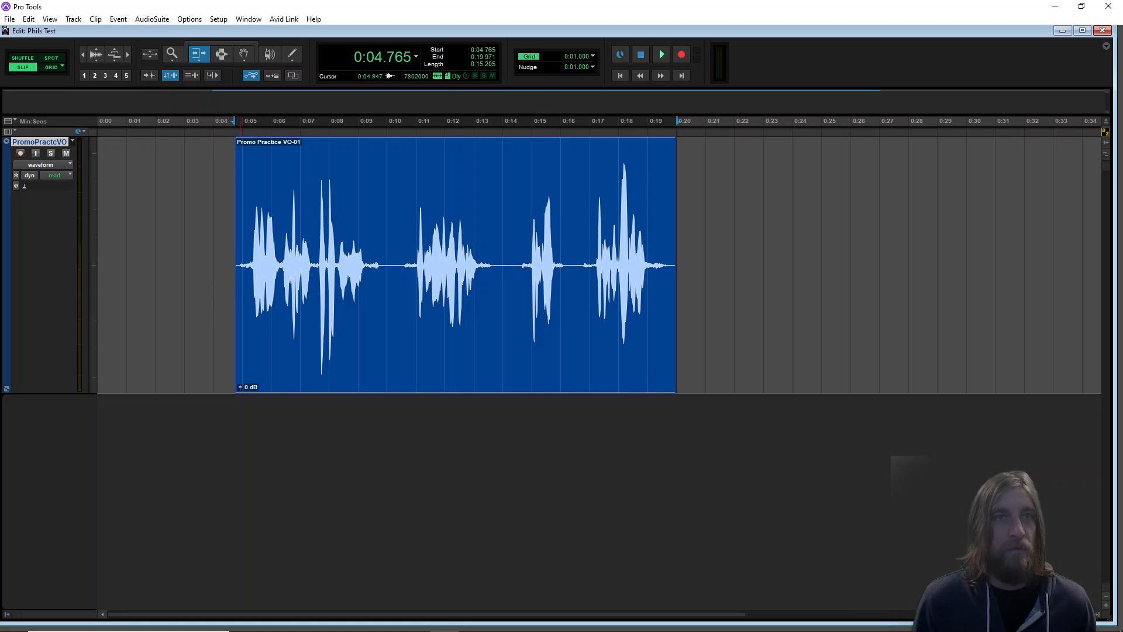
# Select the section from about 0:14 to 0:16.6 with the Selector tool, delete it and undo the deletion
pyautogui.click(225, 55)
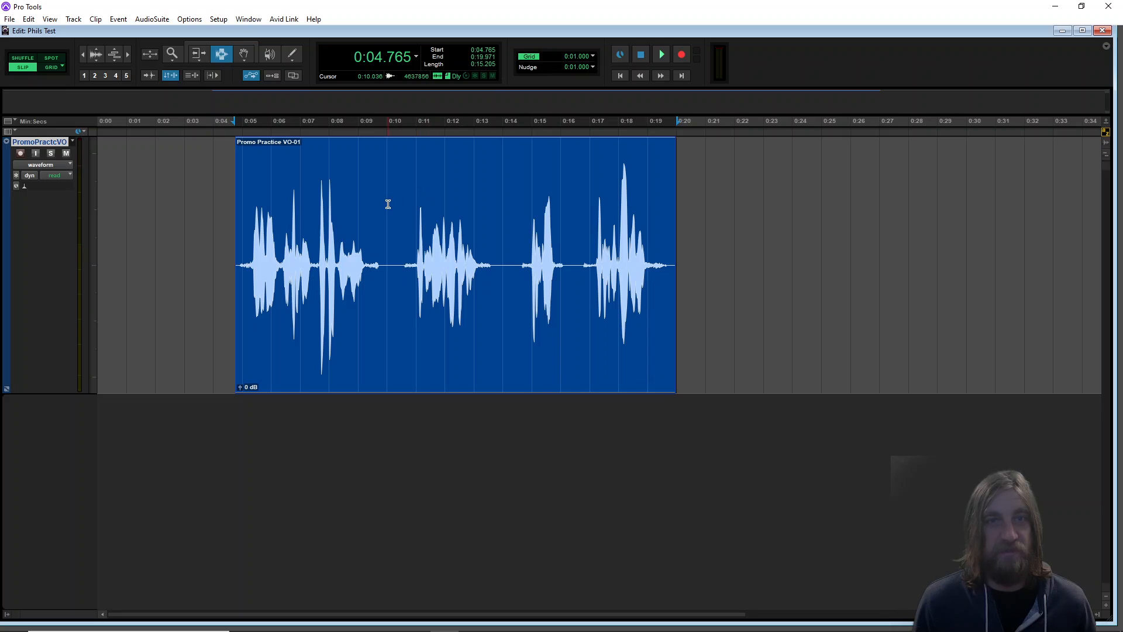
pyautogui.moveTo(396, 215); pyautogui.dragTo(507, 214)
pyautogui.moveTo(578, 195); pyautogui.dragTo(502, 200)
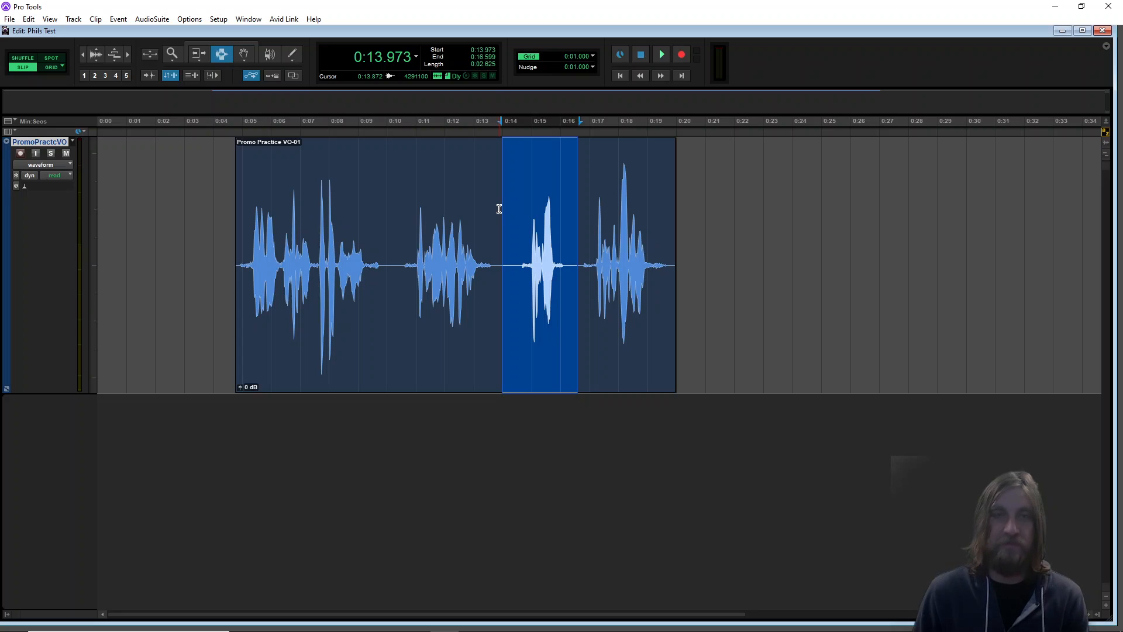
pyautogui.press('Delete')
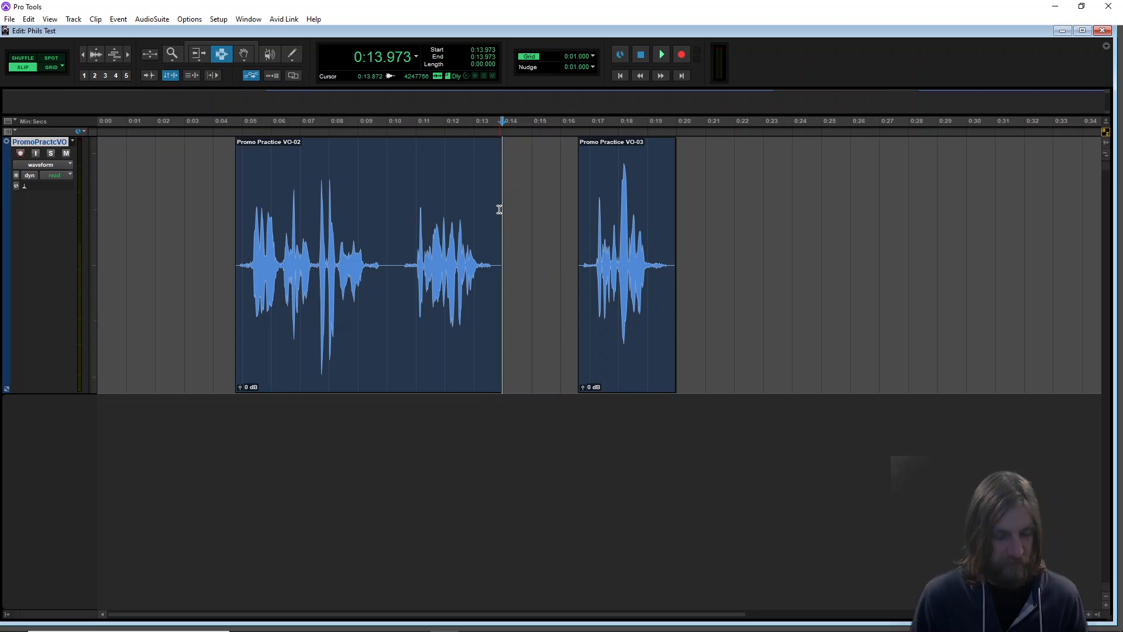
pyautogui.hotkey('ctrl', 'z')
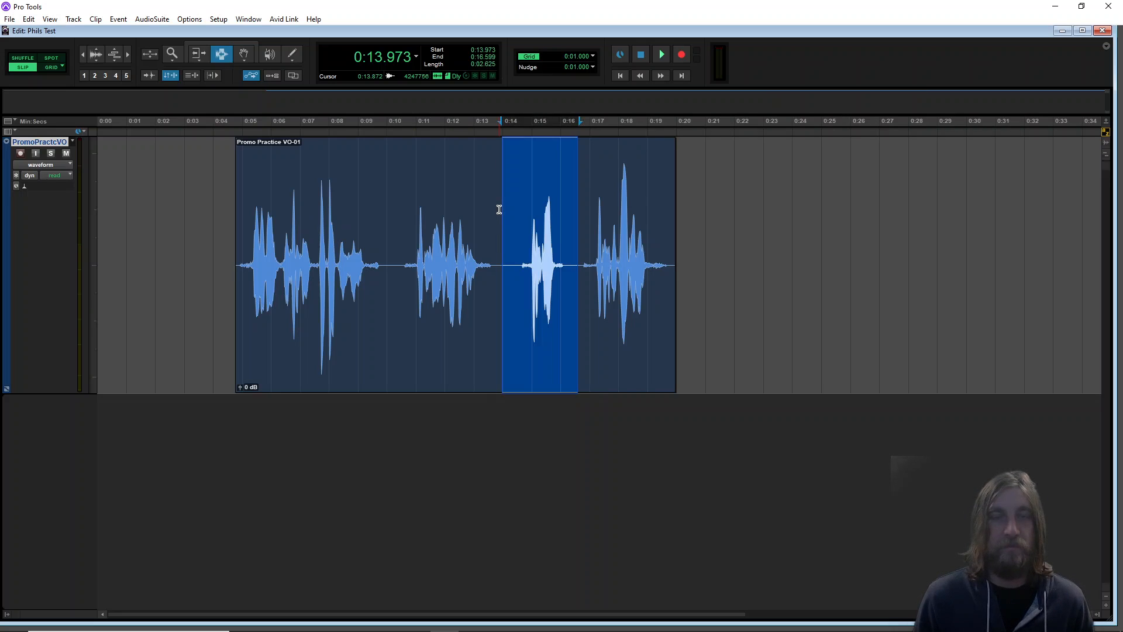
# Drag the clip back and forth along the track with the Grabber tool, ending at the session start
pyautogui.moveTo(381, 205); pyautogui.dragTo(579, 202)
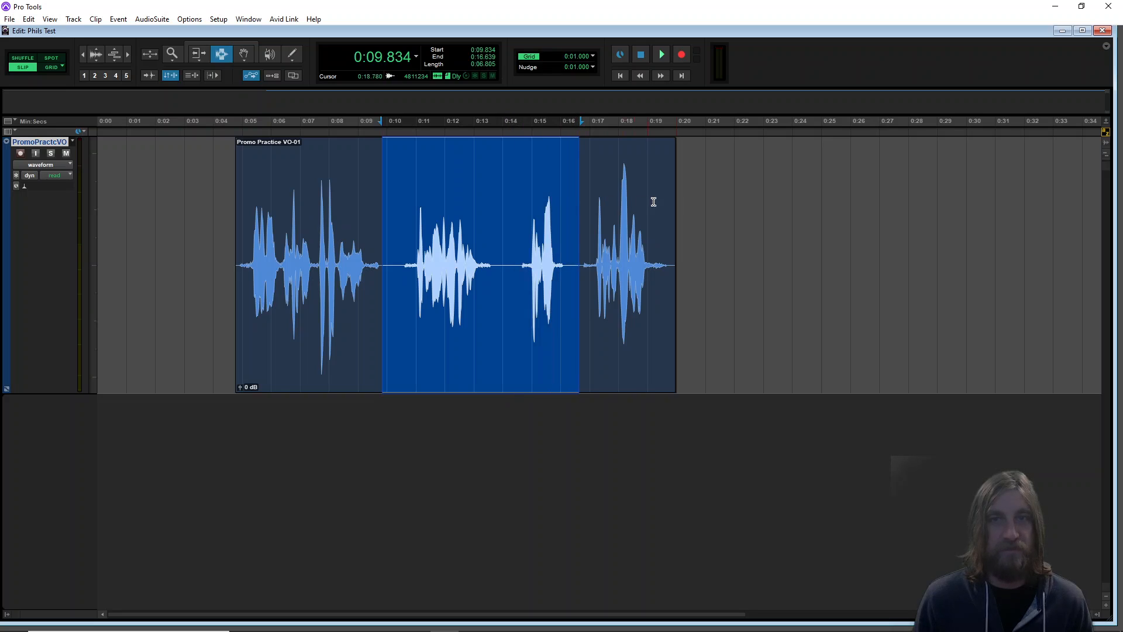
pyautogui.click(245, 55)
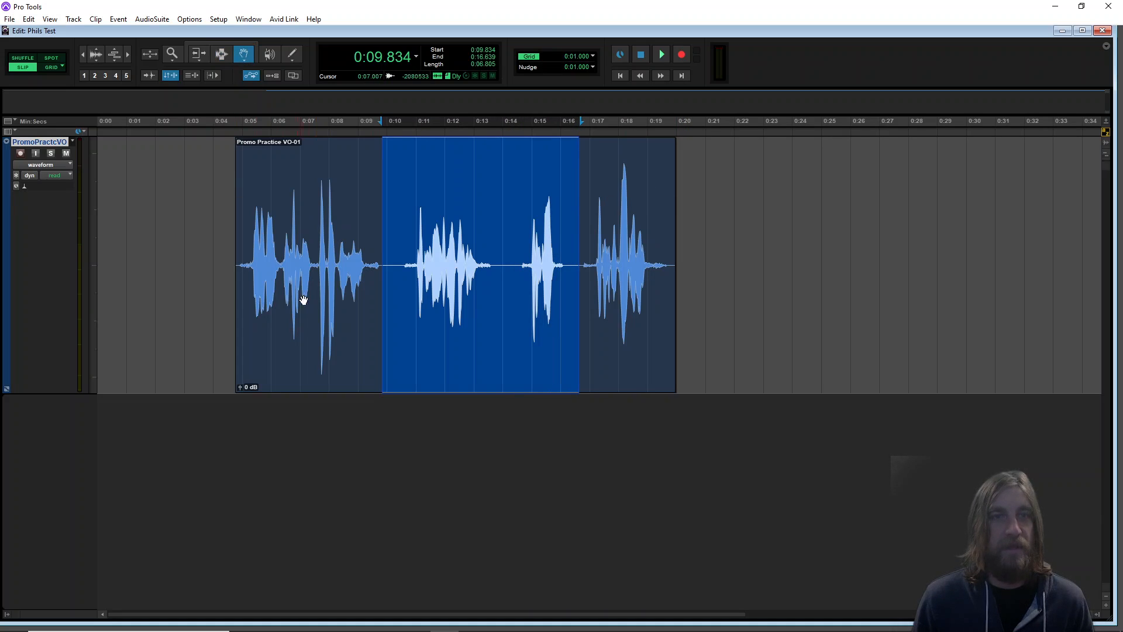
pyautogui.click(775, 349)
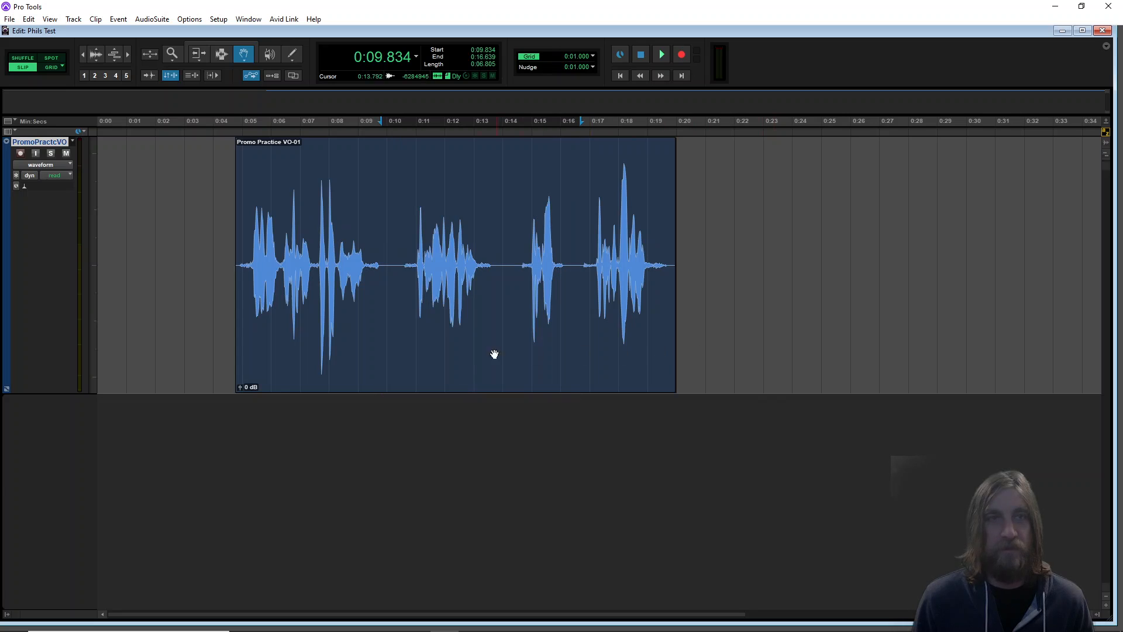
pyautogui.moveTo(463, 367); pyautogui.dragTo(718, 358)
pyautogui.moveTo(795, 360); pyautogui.dragTo(442, 364)
pyautogui.moveTo(298, 333); pyautogui.dragTo(515, 323)
pyautogui.moveTo(614, 332); pyautogui.dragTo(308, 318)
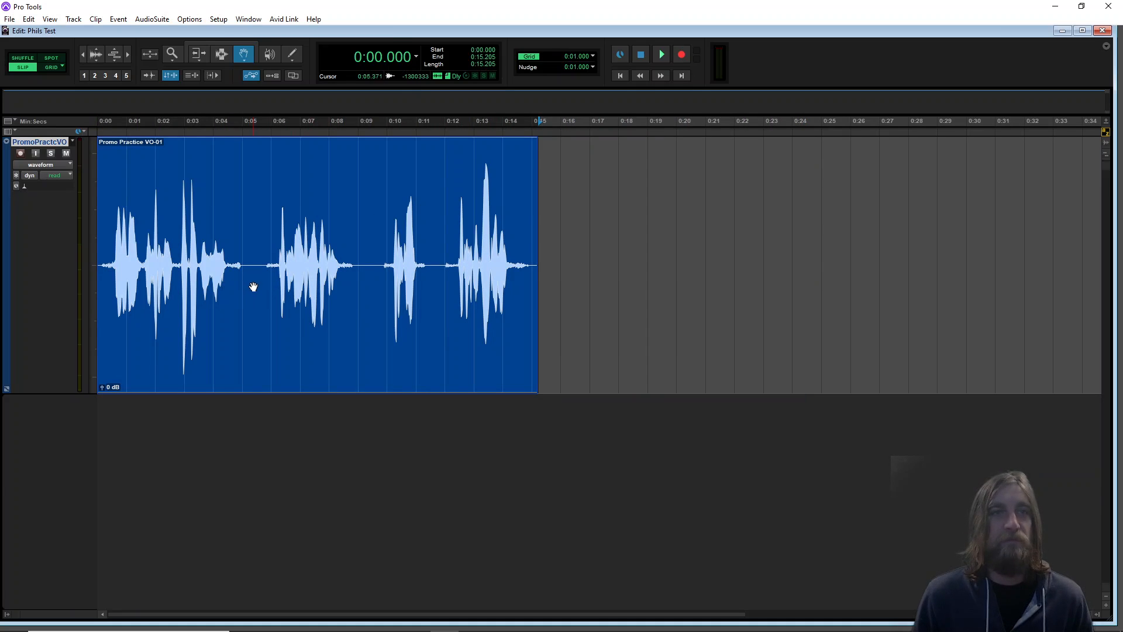
# Delete the short gap from about 0:05.1 to 0:05.6 from the clip with the Selector tool
pyautogui.click(221, 54)
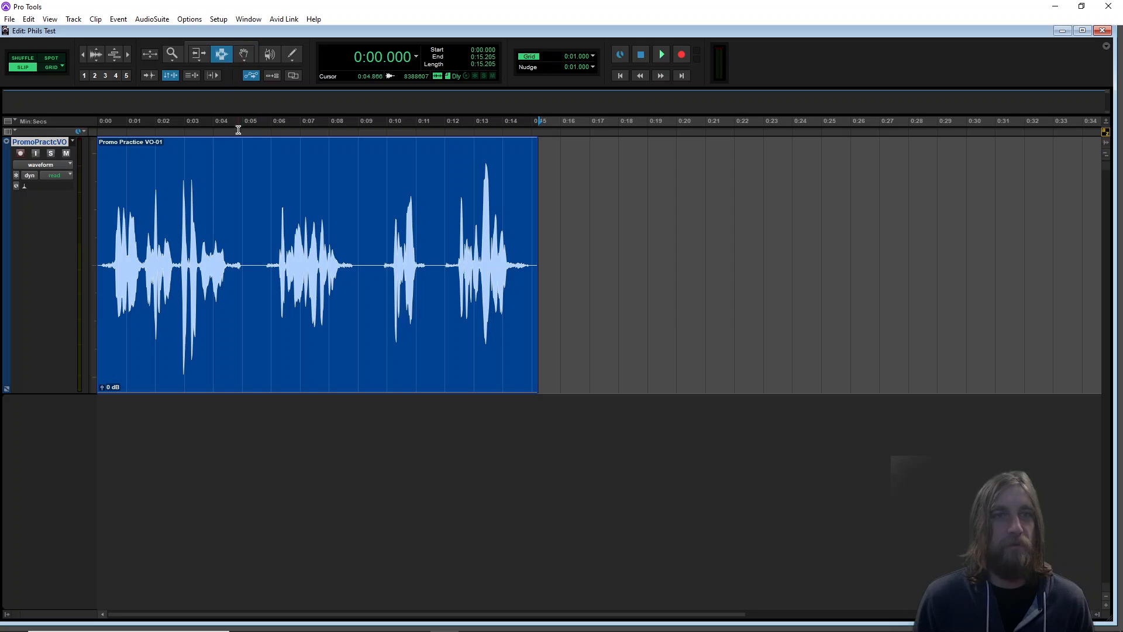
pyautogui.moveTo(246, 205)
pyautogui.mouseDown()
pyautogui.moveTo(271, 213)
pyautogui.moveTo(261, 215)
pyautogui.mouseUp()
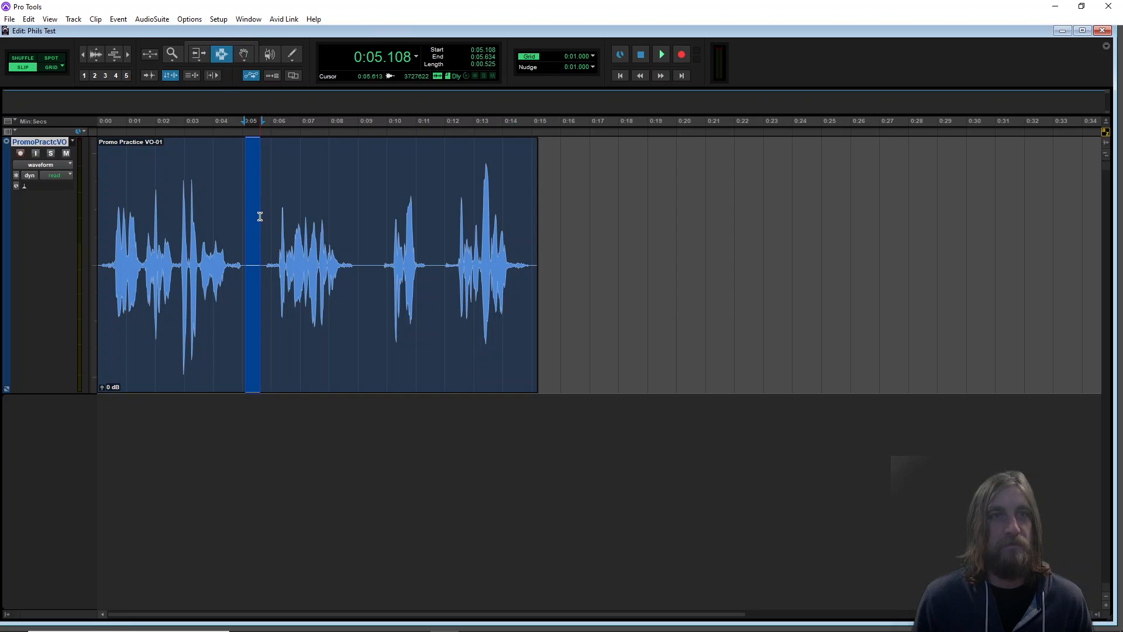
pyautogui.press('Delete')
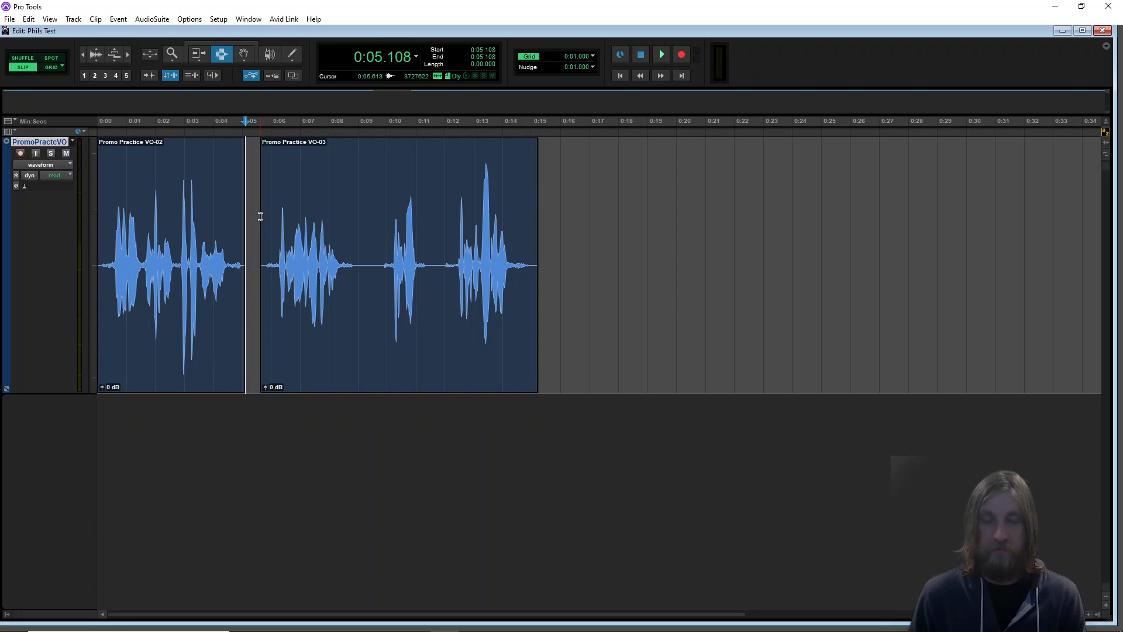
# Move the later clip segment right to start at about 0:08.9 with the Grabber tool
pyautogui.click(242, 53)
pyautogui.click(381, 351)
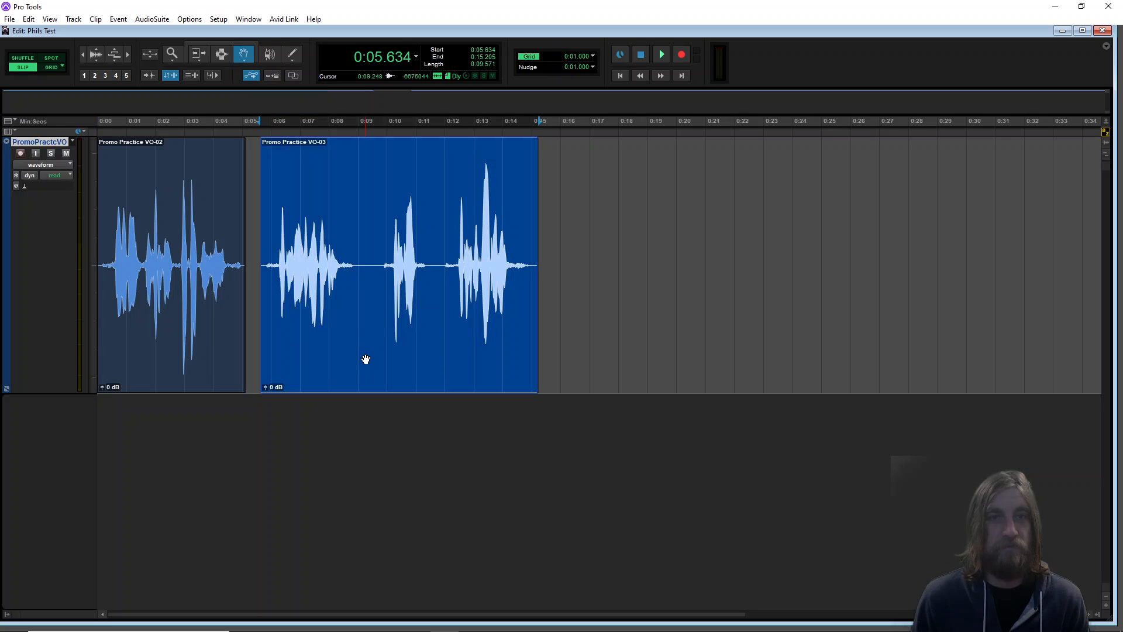
pyautogui.doubleClick(410, 360)
pyautogui.click(569, 262)
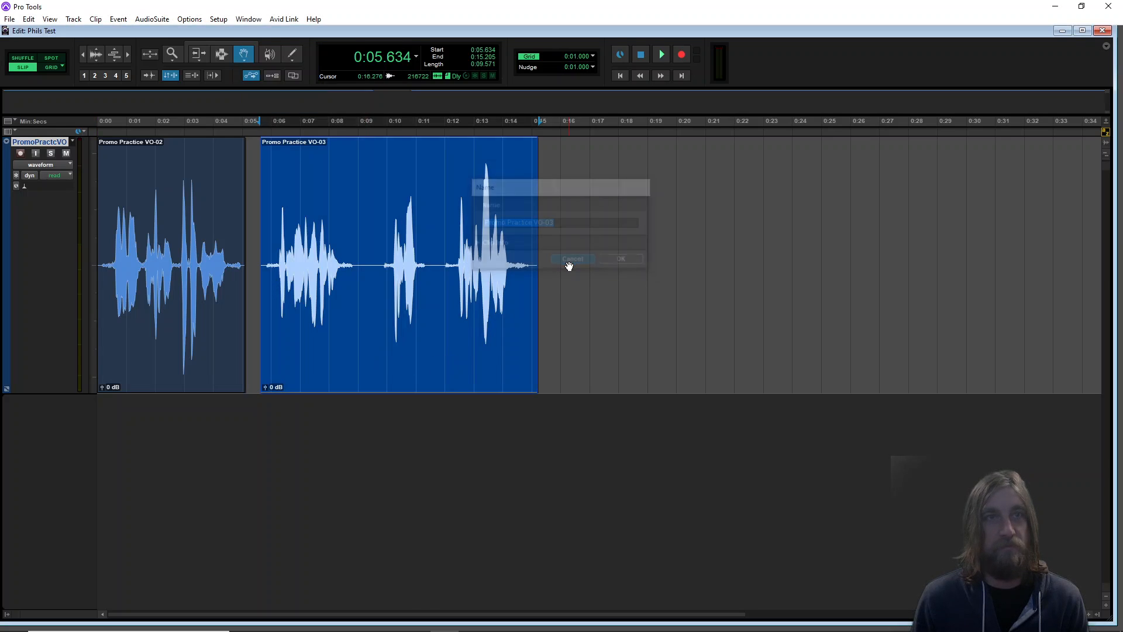
pyautogui.moveTo(389, 359); pyautogui.dragTo(489, 352)
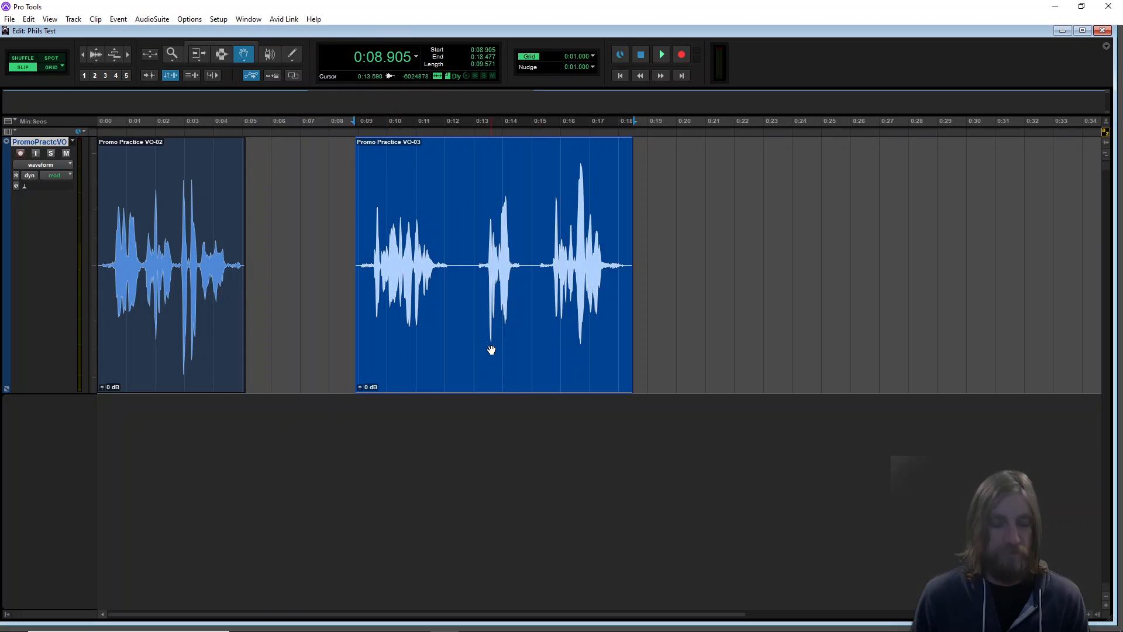
# Undo the last four edits to the clip
pyautogui.hotkey('ctrl', 'z')
pyautogui.hotkey('ctrl', 'z')
pyautogui.hotkey('ctrl', 'z')
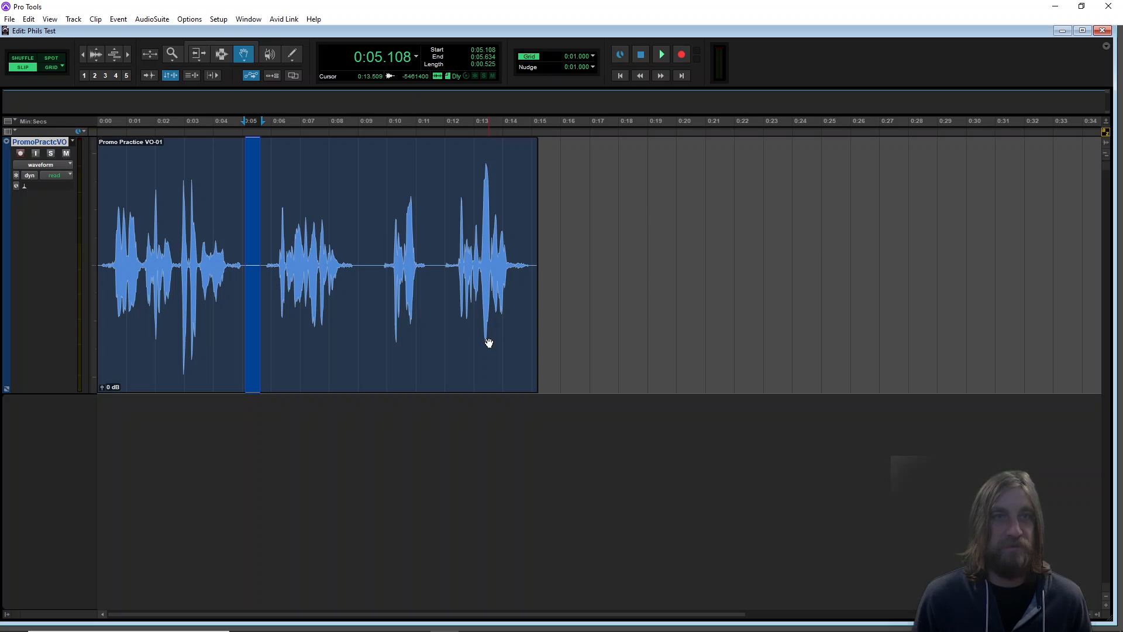
pyautogui.hotkey('ctrl', 'z')
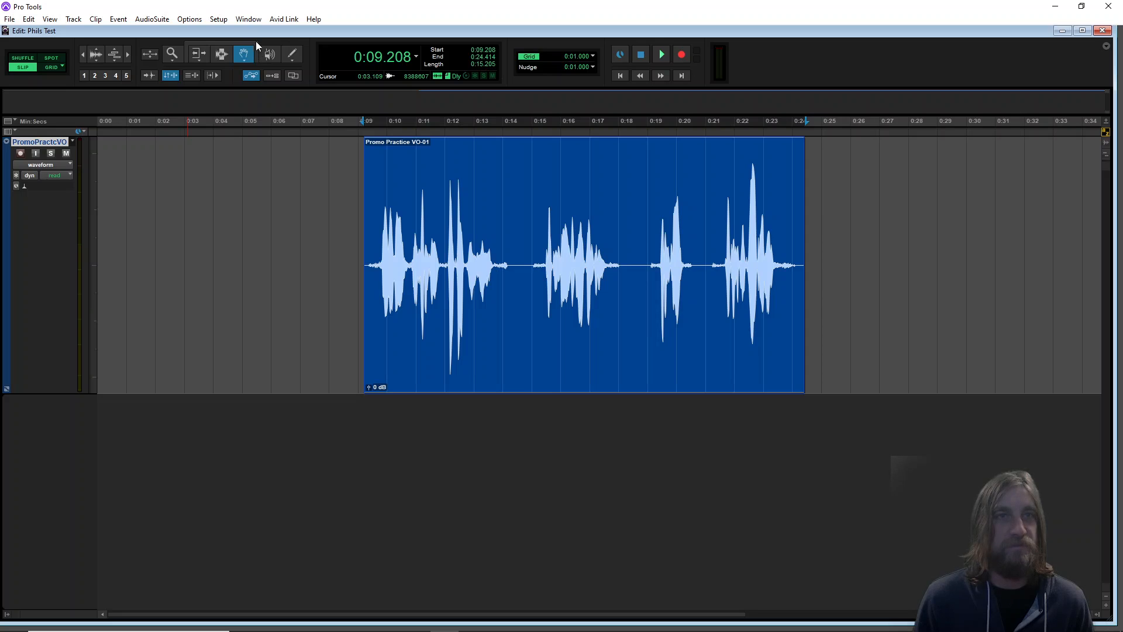
# Turn on the Smart Tool and move the clip to start at about 0:06.7
pyautogui.click(226, 41)
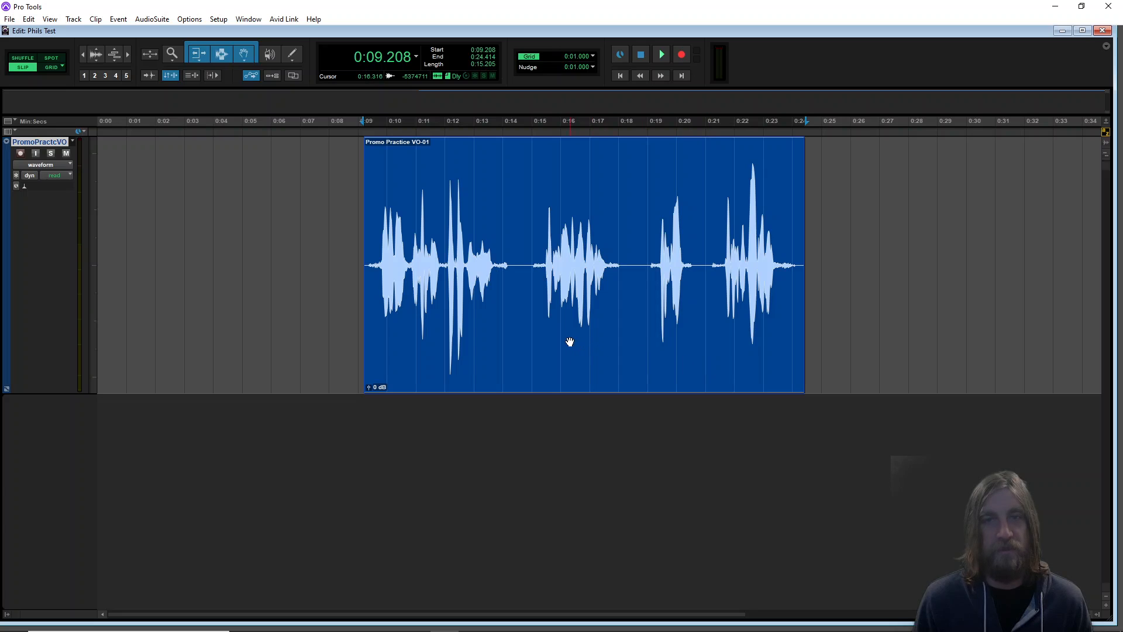
pyautogui.moveTo(569, 342); pyautogui.dragTo(495, 341)
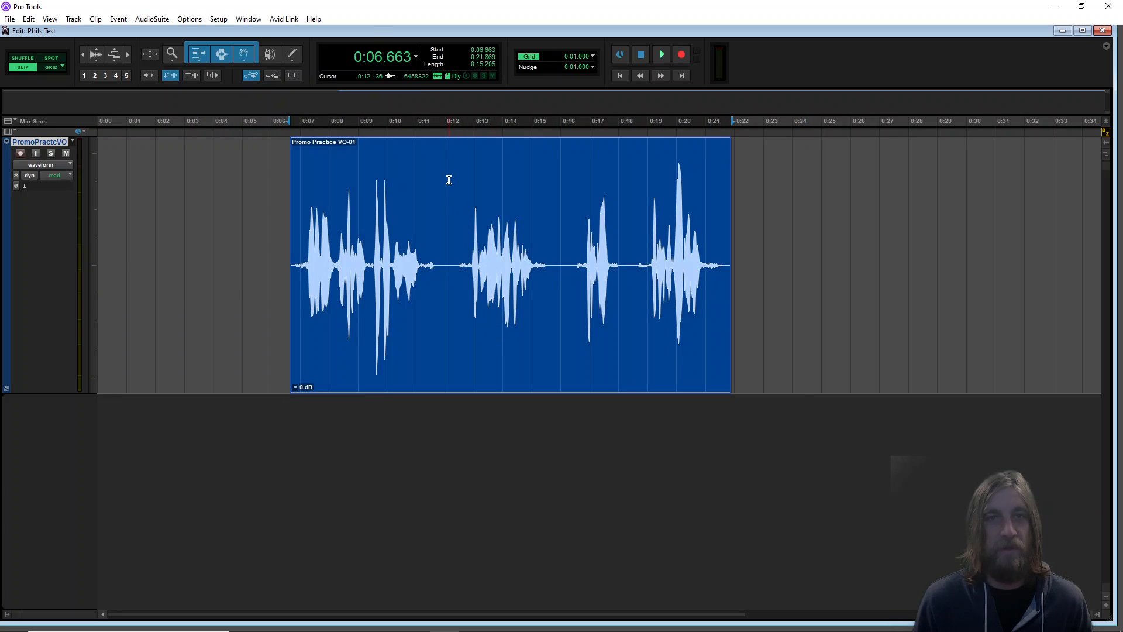
# Extend the clip's end to about 0:22.5 with the Smart Tool's trim function
pyautogui.moveTo(449, 180); pyautogui.dragTo(647, 189)
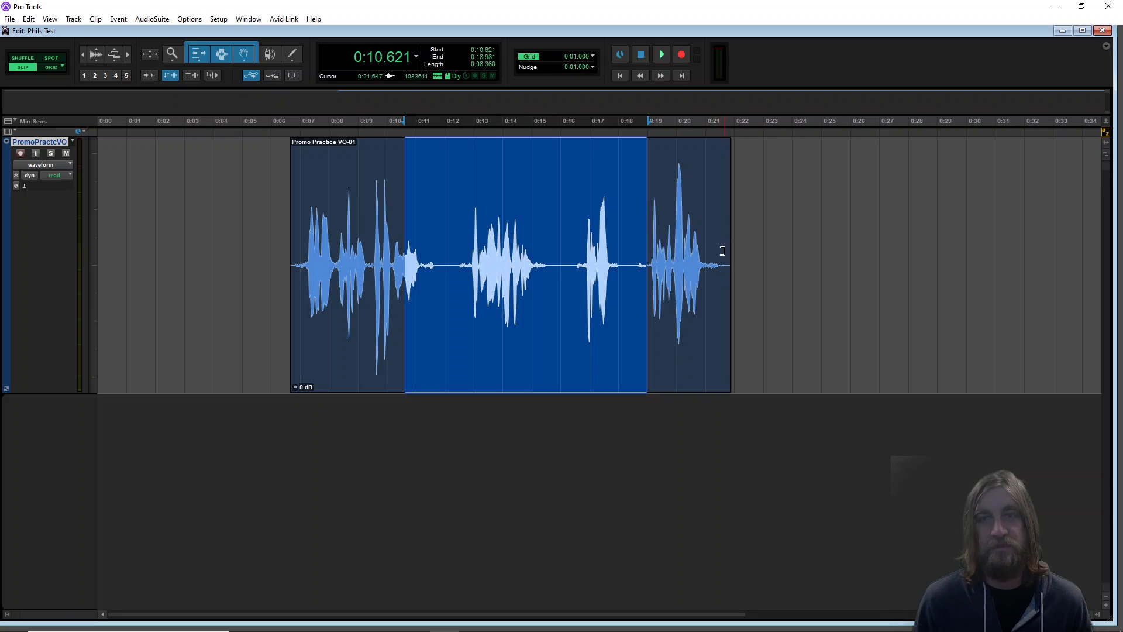
pyautogui.moveTo(727, 256); pyautogui.dragTo(752, 282)
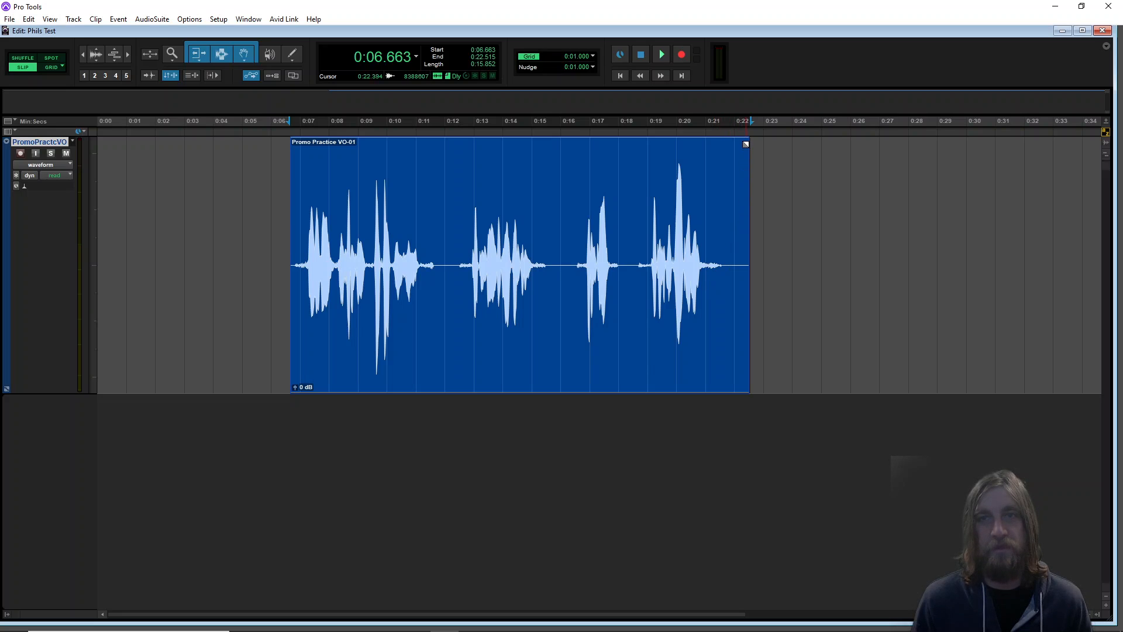
pyautogui.moveTo(746, 144)
pyautogui.mouseDown()
pyautogui.moveTo(551, 180)
pyautogui.moveTo(749, 139)
pyautogui.mouseUp()
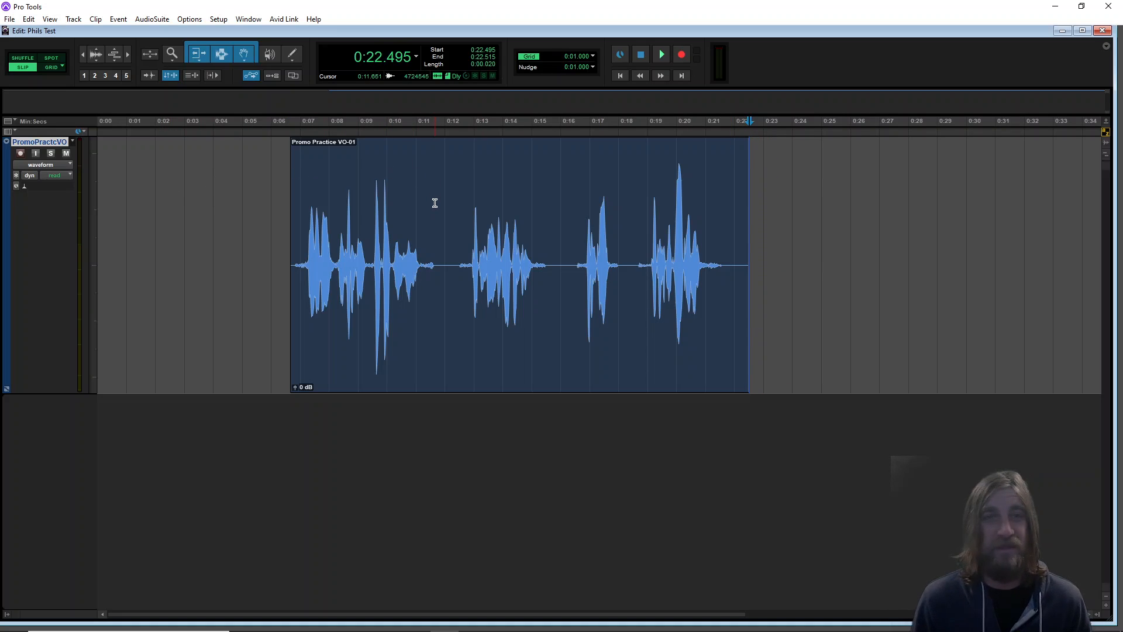
# Practise selecting ranges inside the clip with the Smart Tool's selector, then deselect
pyautogui.moveTo(437, 203); pyautogui.dragTo(566, 217)
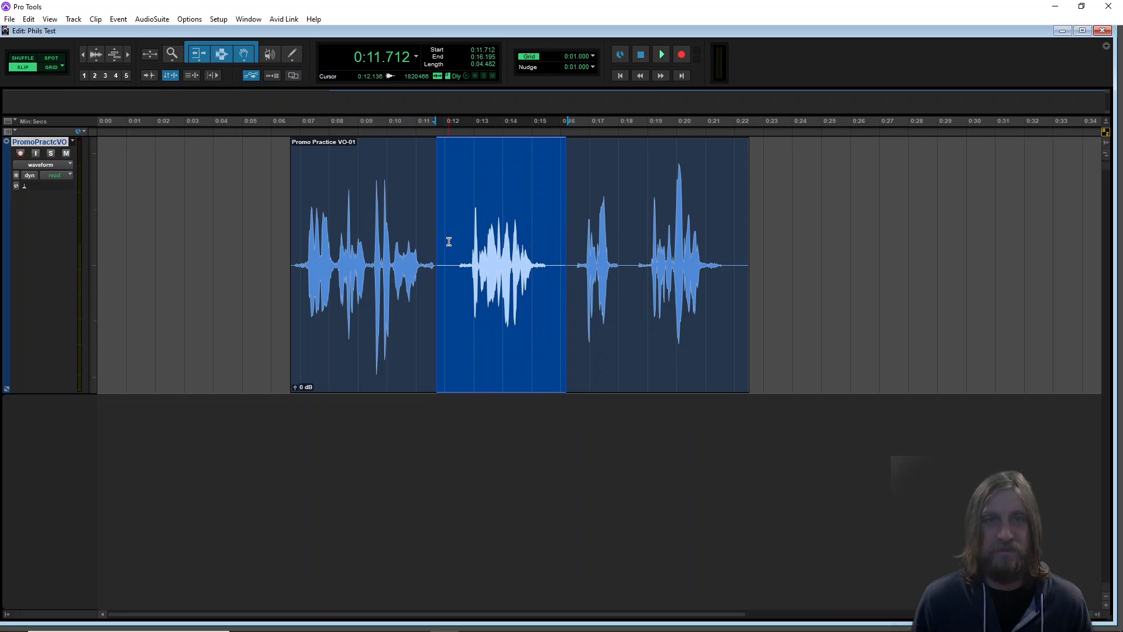
pyautogui.moveTo(456, 240); pyautogui.dragTo(555, 232)
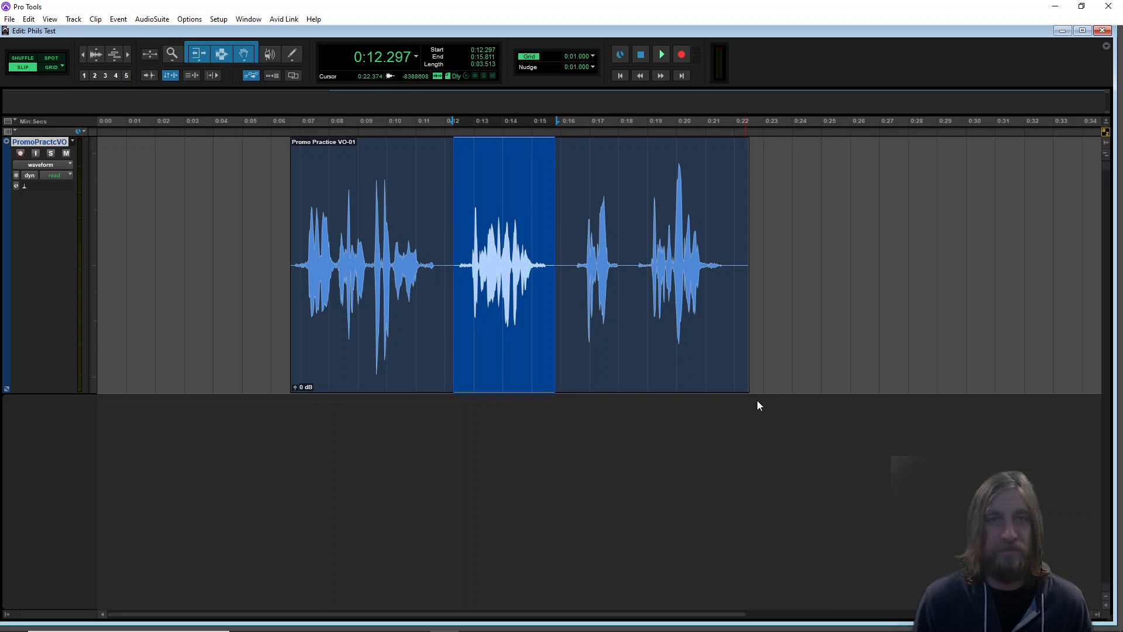
pyautogui.click(785, 339)
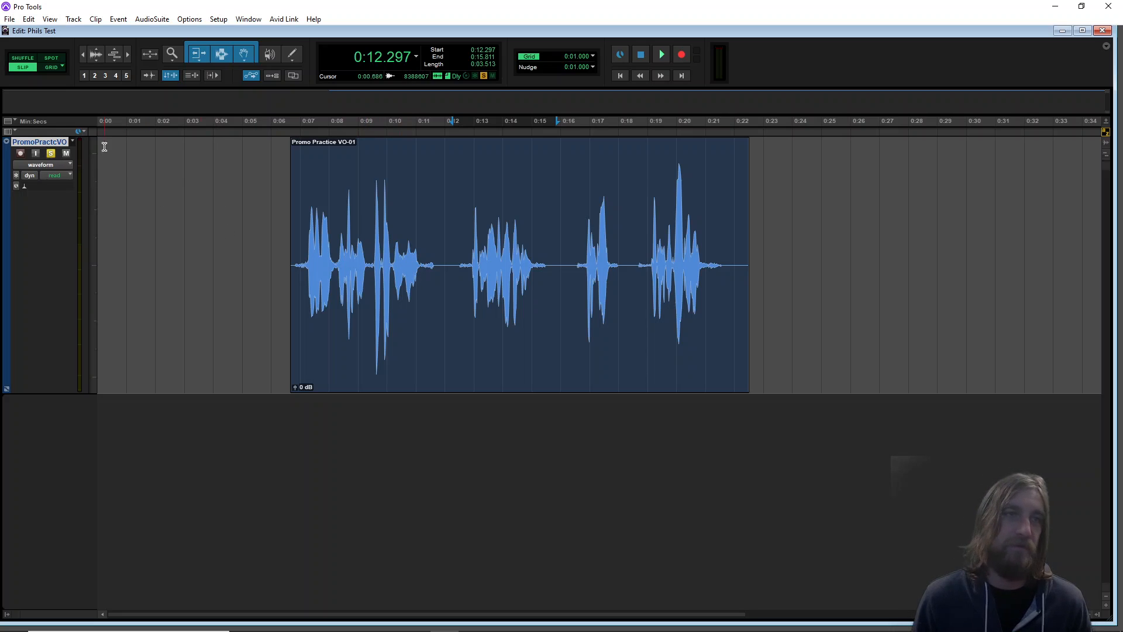
# Toggle the track's Solo and Mute, place the cursor at about 0:07.0 and play the clip back twice
pyautogui.click(51, 153)
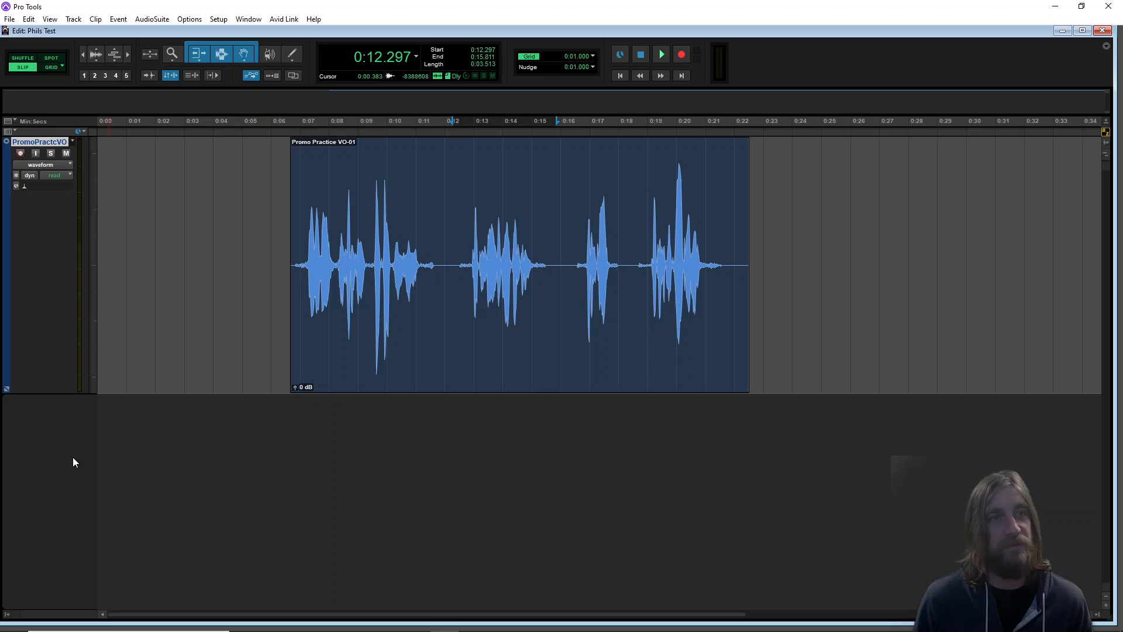
pyautogui.click(64, 152)
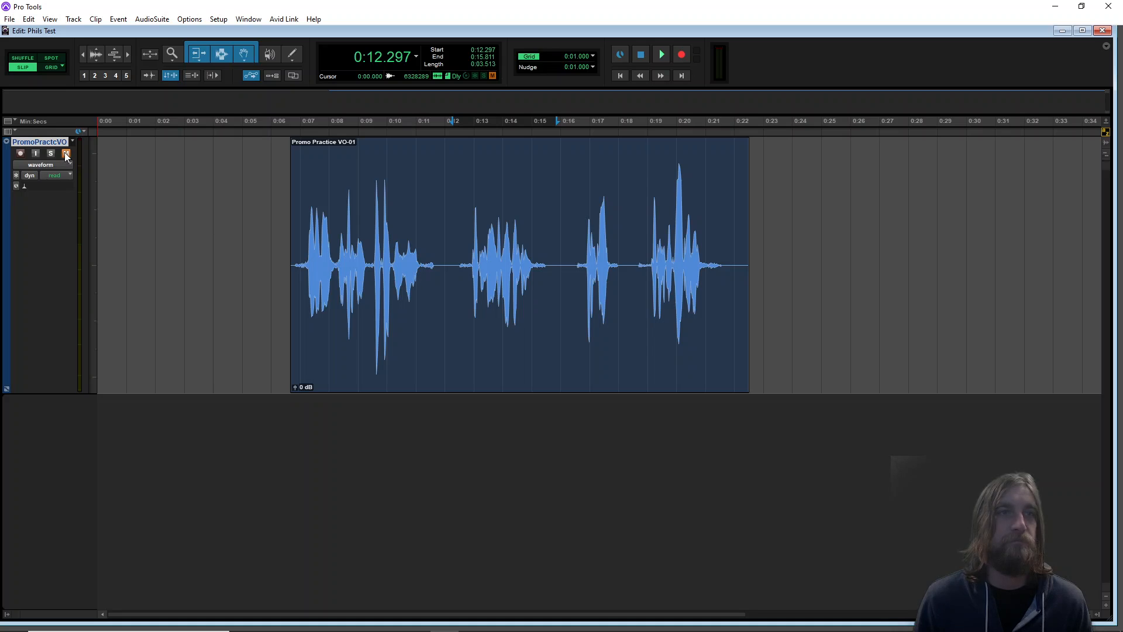
pyautogui.click(301, 198)
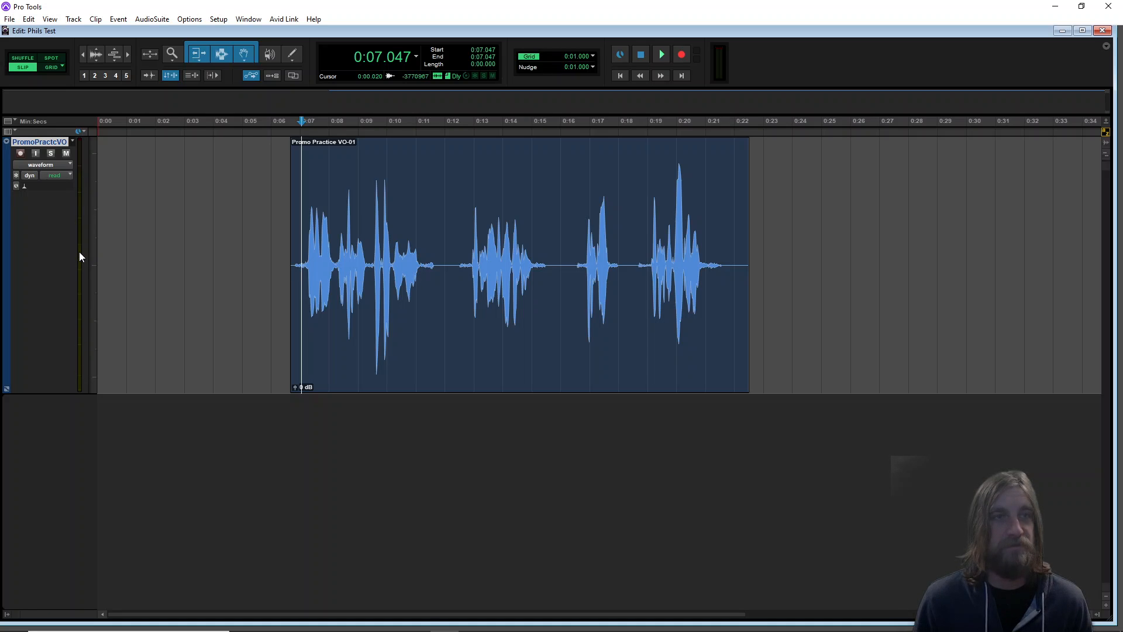
pyautogui.press('space')
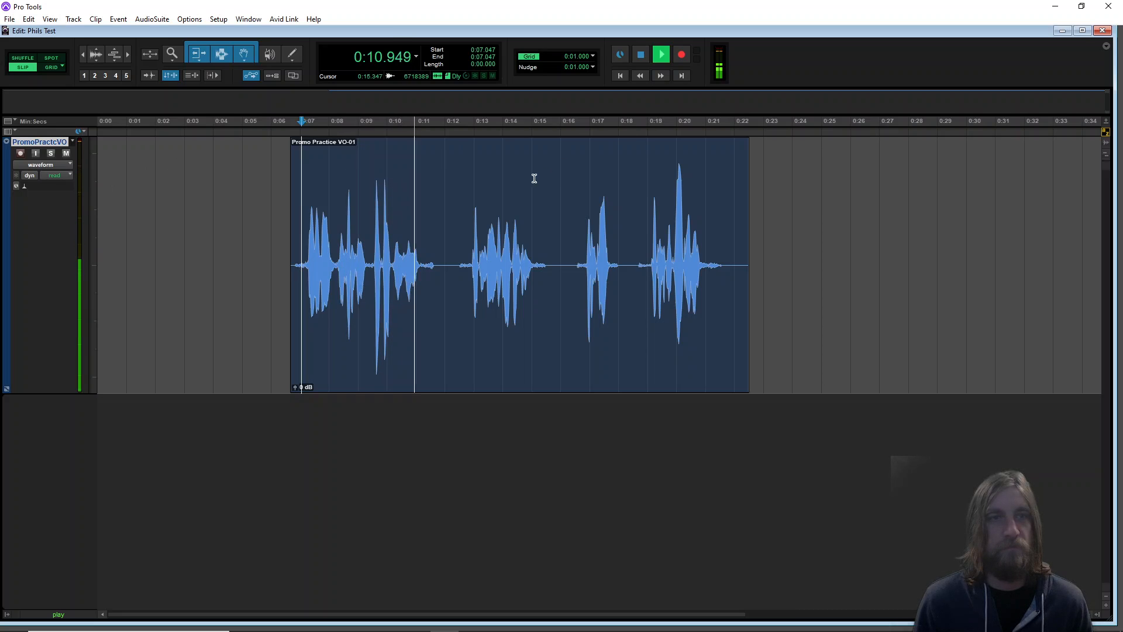
pyautogui.press('space')
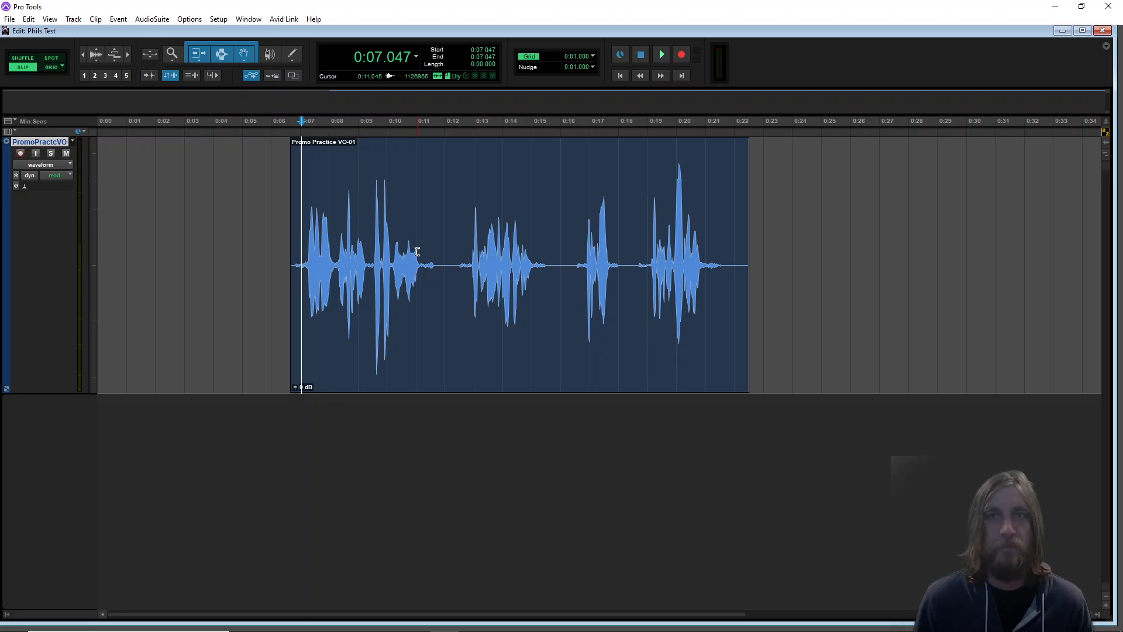
pyautogui.press('space')
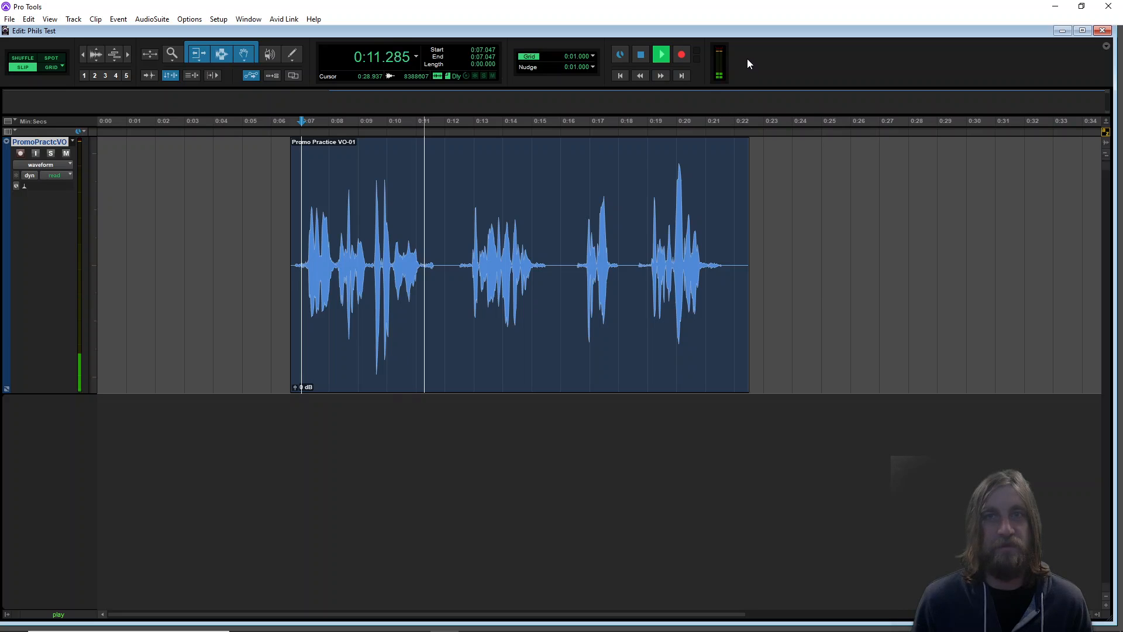
pyautogui.press('space')
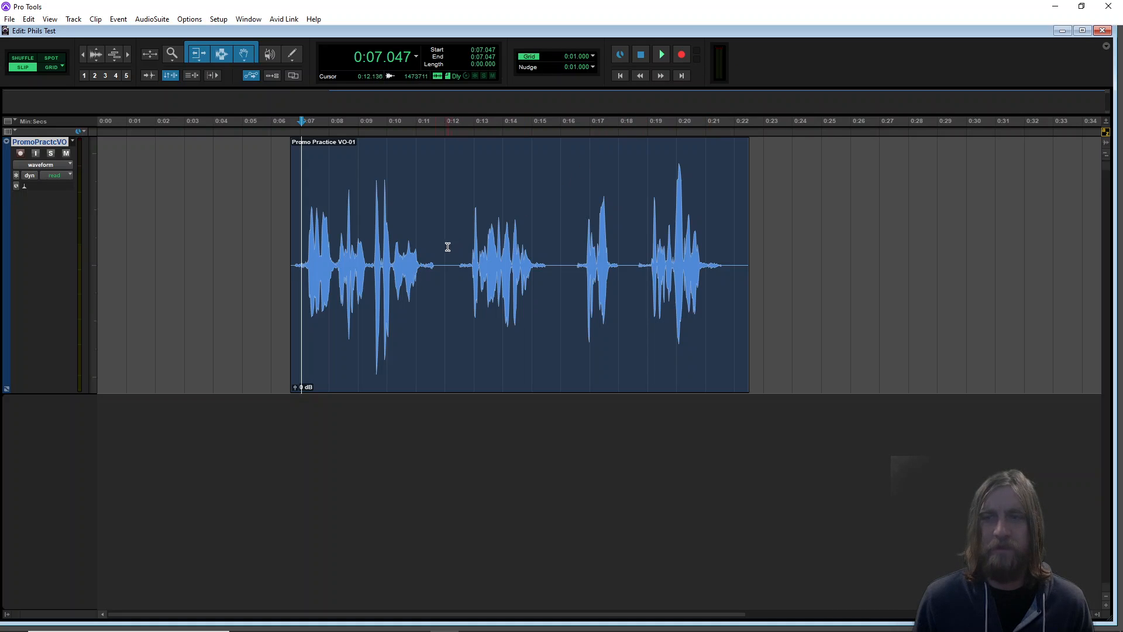
# Move the clip to start at the session beginning, 0:00
pyautogui.moveTo(525, 379); pyautogui.dragTo(326, 356)
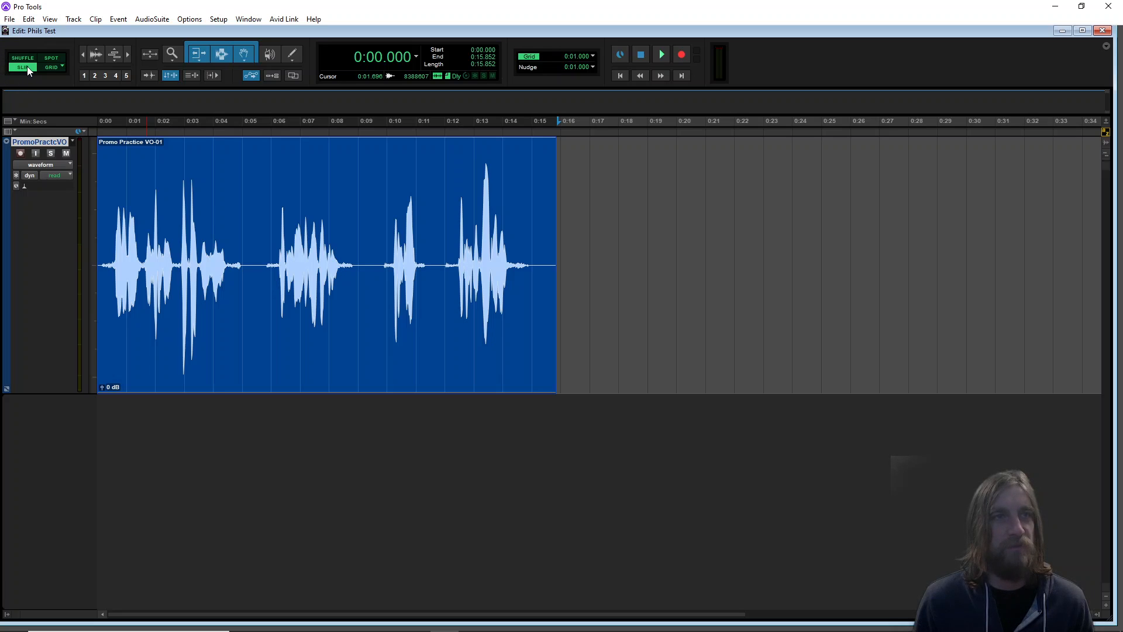
pyautogui.moveTo(187, 366); pyautogui.dragTo(658, 345)
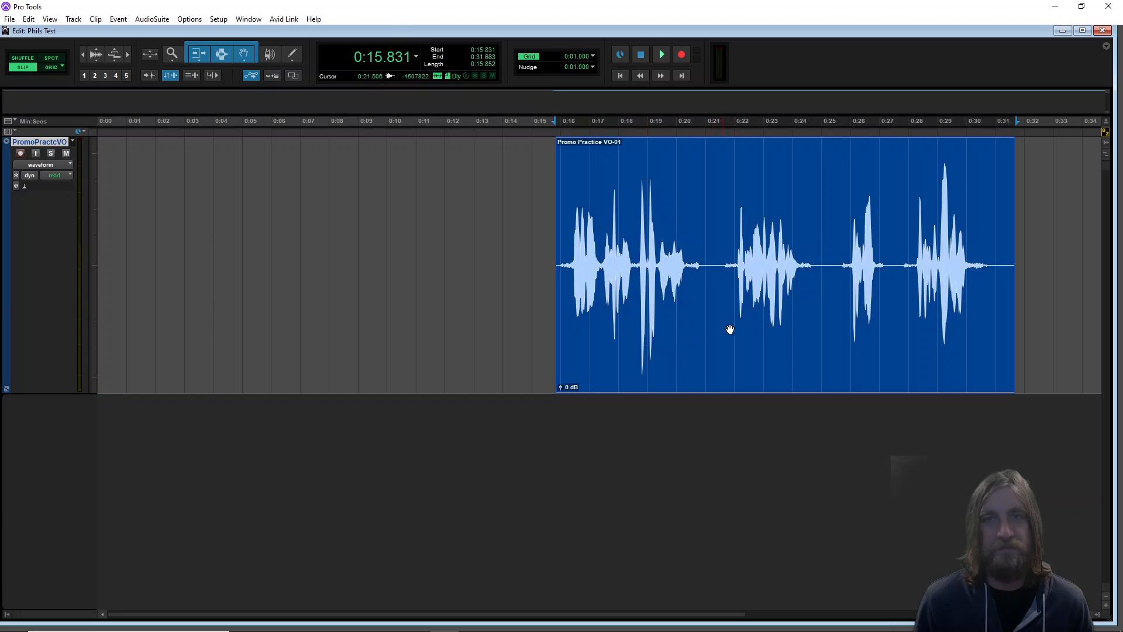
pyautogui.moveTo(755, 326); pyautogui.dragTo(293, 325)
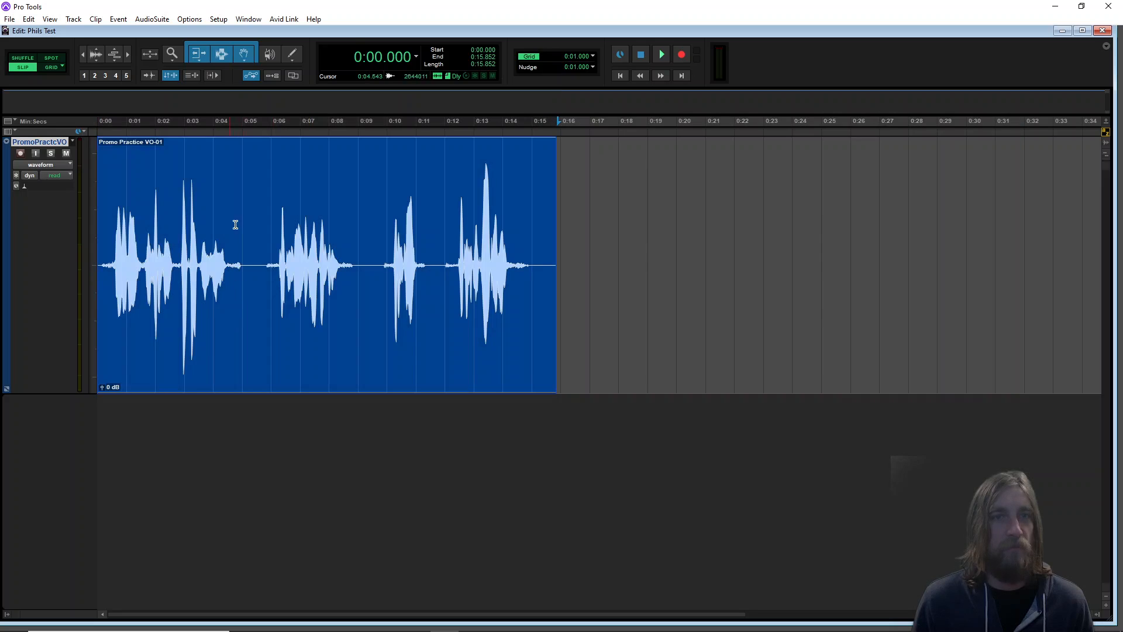
# Delete the range from about 0:08.8 to 0:09.7 from the clip and undo the deletion
pyautogui.moveTo(353, 185); pyautogui.dragTo(379, 189)
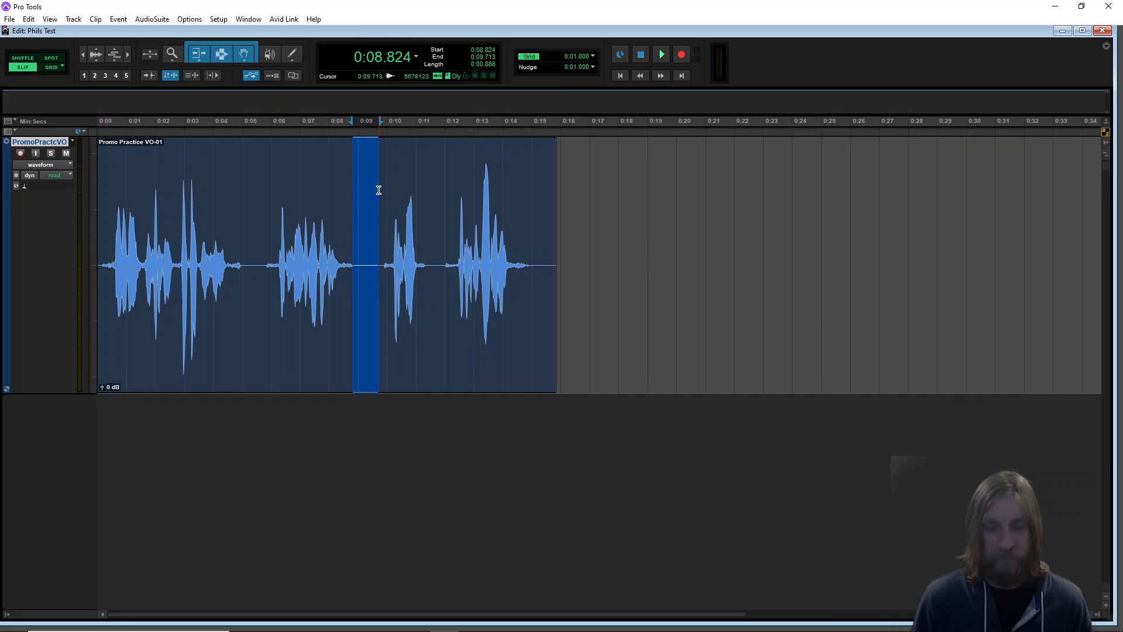
pyautogui.press('Delete')
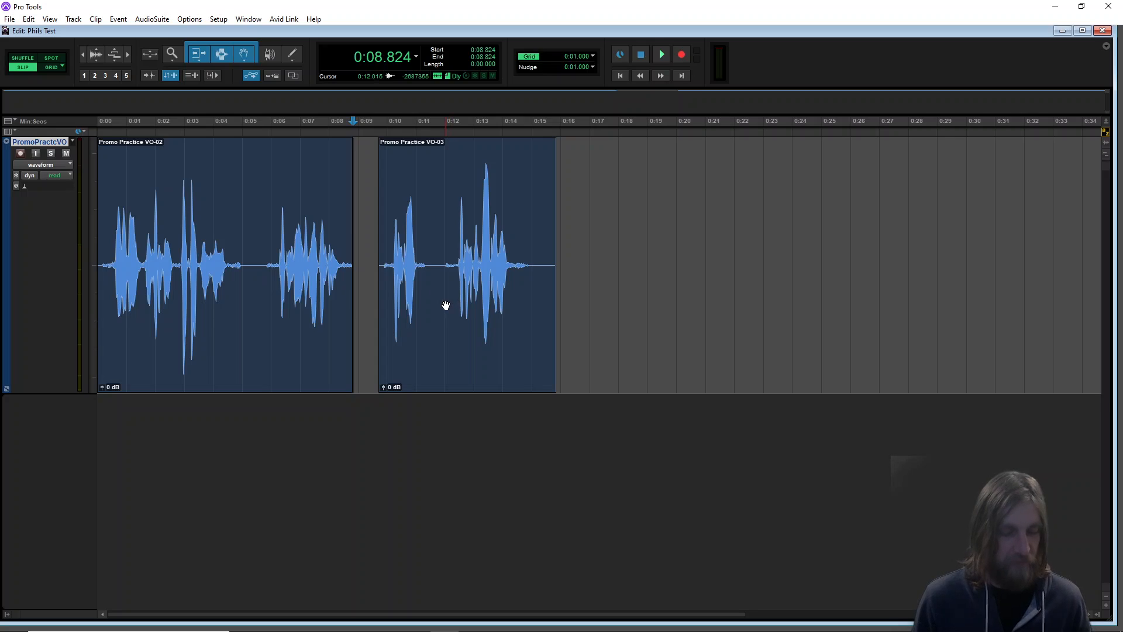
pyautogui.hotkey('ctrl', 'z')
# Switch to Shuffle mode, delete the range from about 0:08.9 to 0:09.9, and undo it
pyautogui.click(22, 58)
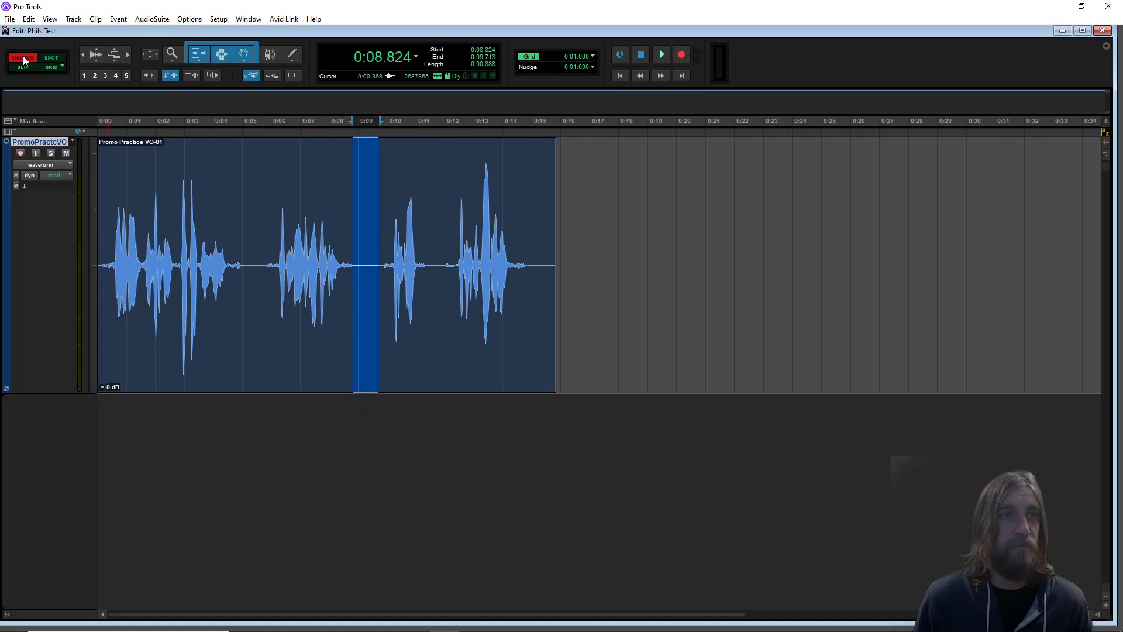
pyautogui.click(275, 377)
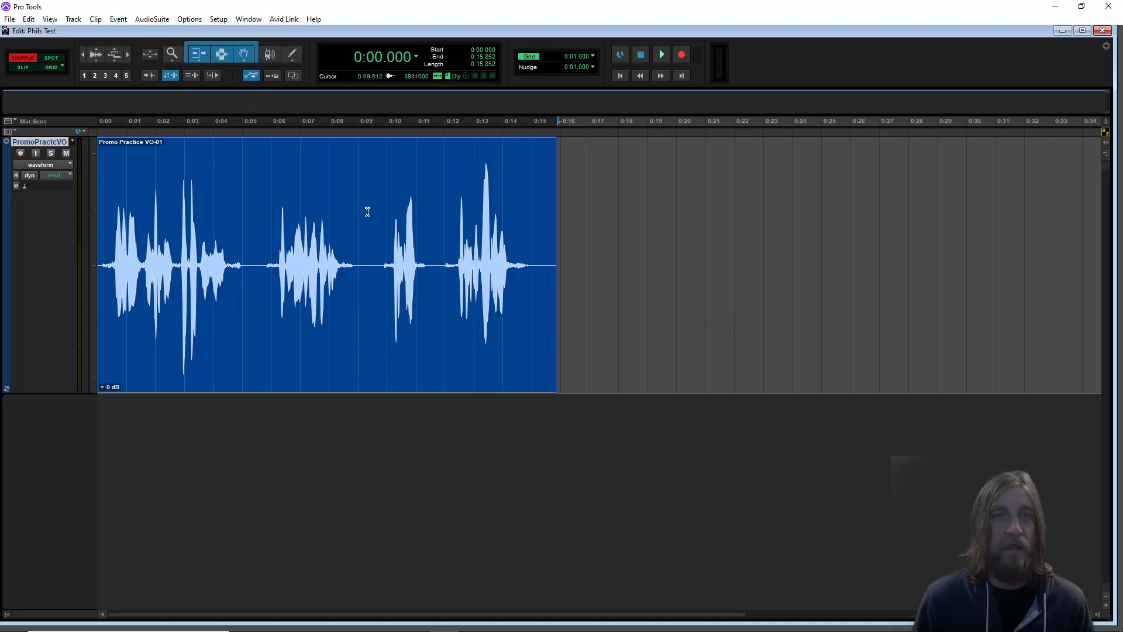
pyautogui.moveTo(356, 198); pyautogui.dragTo(386, 200)
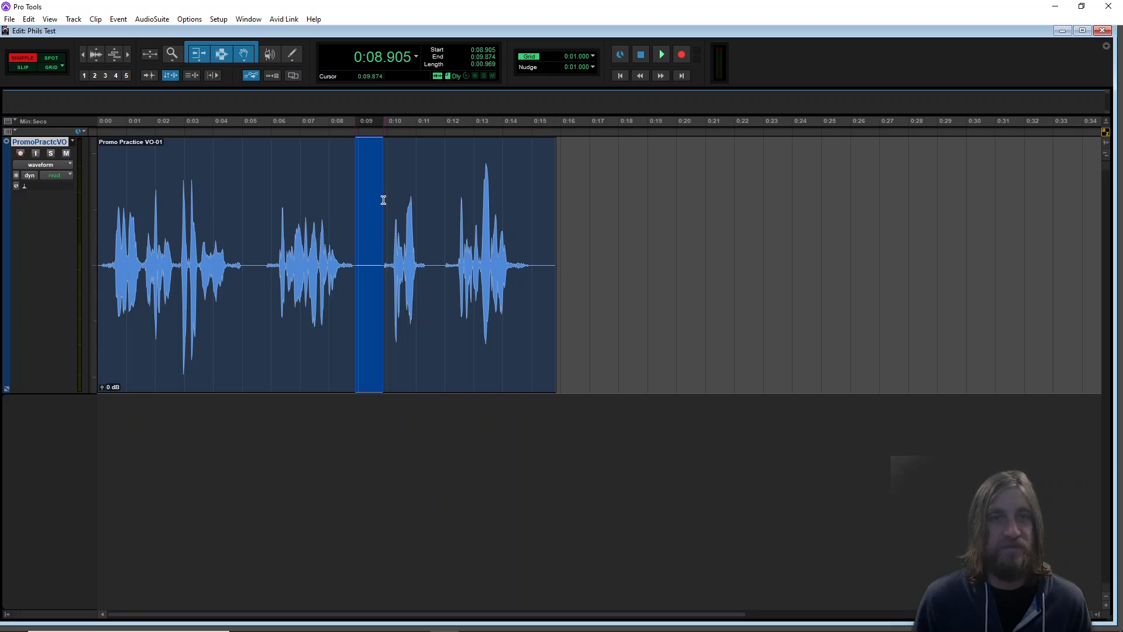
pyautogui.press('Delete')
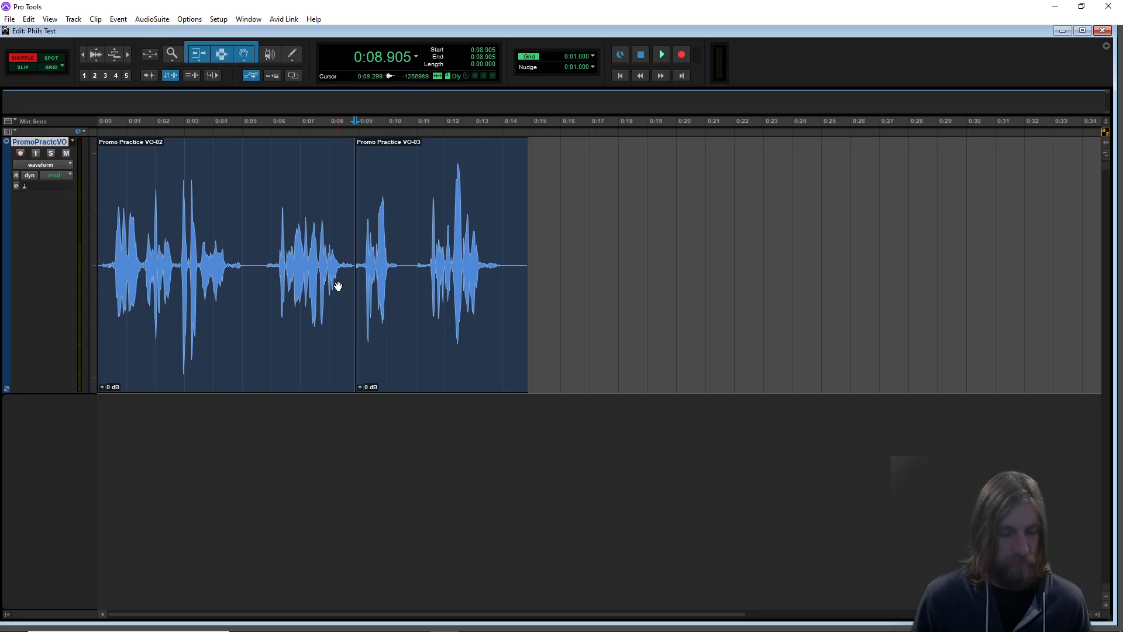
pyautogui.hotkey('ctrl', 'z')
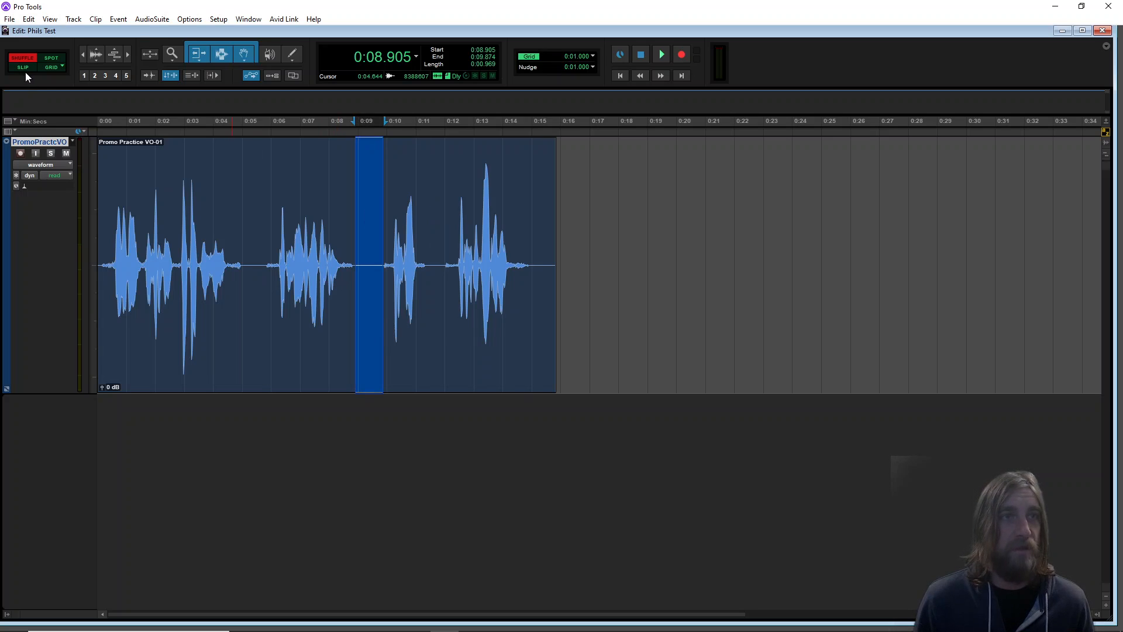
# Delete the selected range, then in Shuffle mode slide the later clip left to close the gap at about 0:08.9
pyautogui.press('Delete')
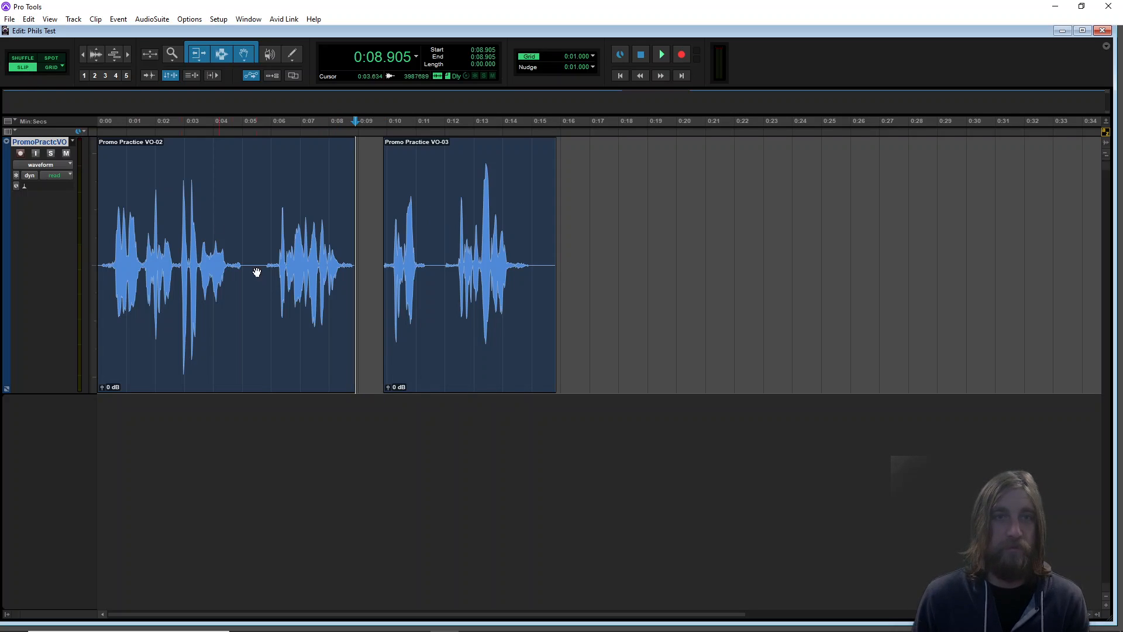
pyautogui.click(23, 59)
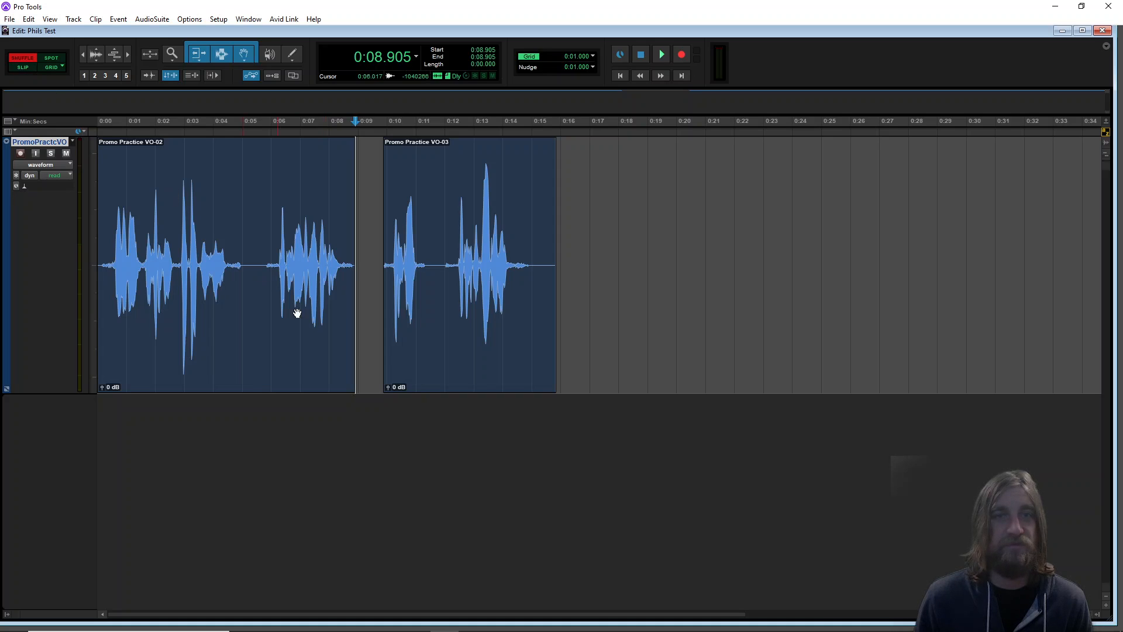
pyautogui.click(468, 360)
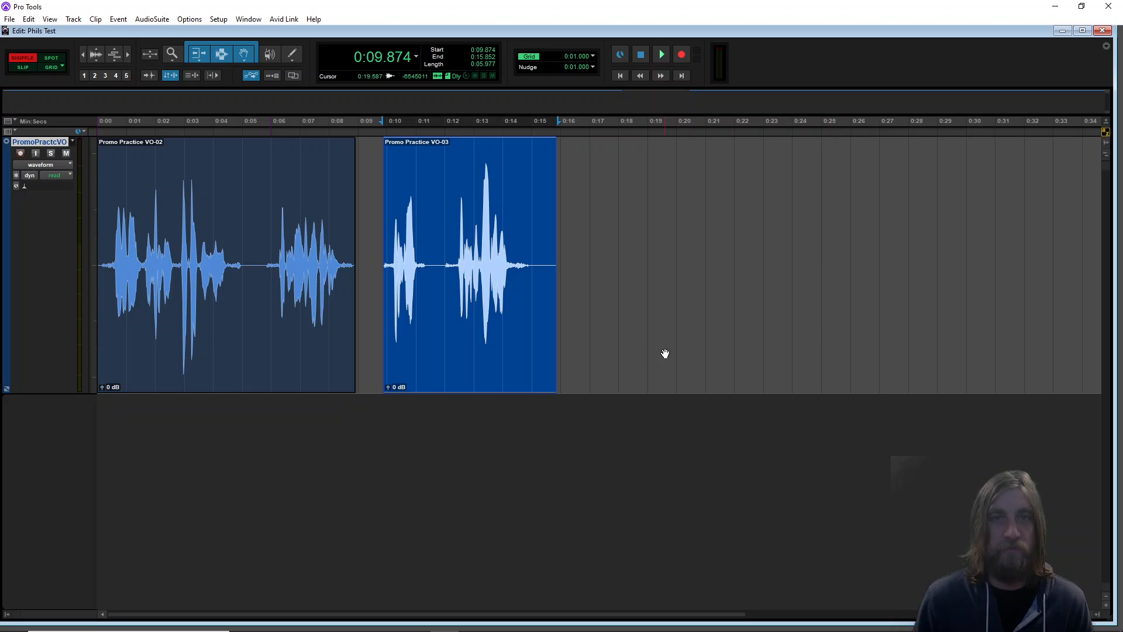
pyautogui.moveTo(406, 321); pyautogui.dragTo(373, 322)
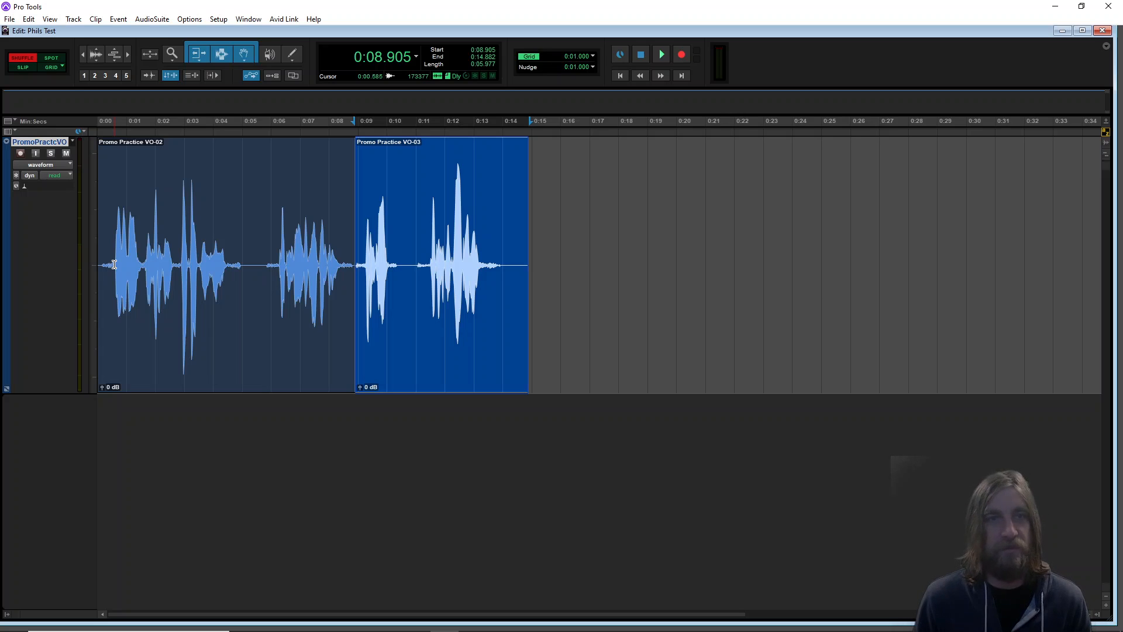
# Practise selecting short ranges in both clips, then deselect
pyautogui.moveTo(249, 256); pyautogui.dragTo(268, 255)
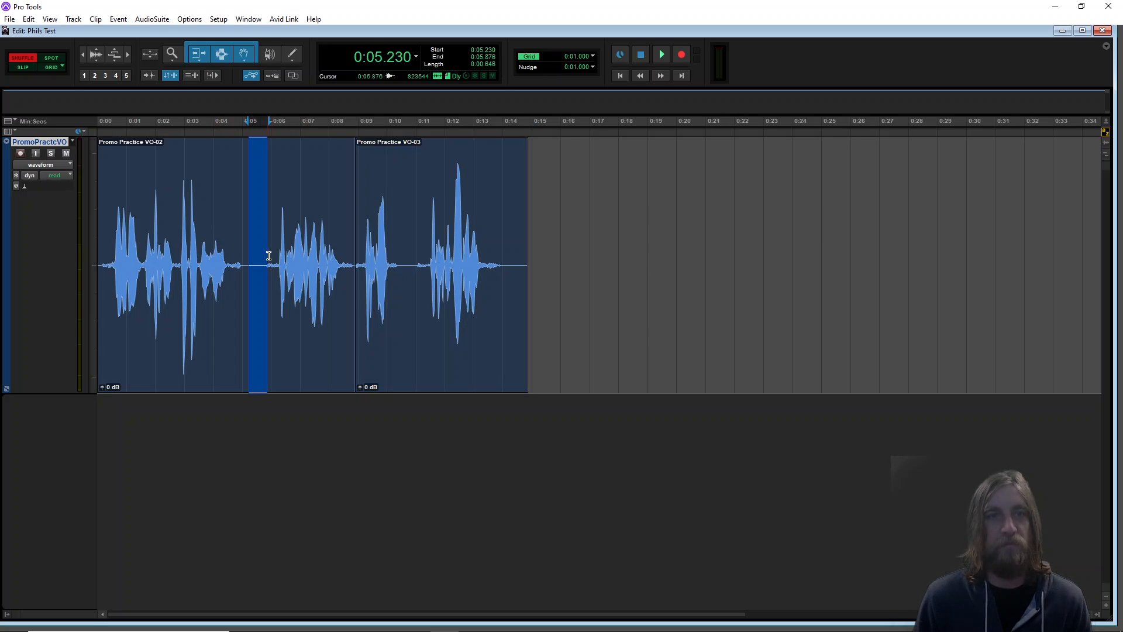
pyautogui.moveTo(408, 246); pyautogui.dragTo(424, 246)
pyautogui.moveTo(506, 243); pyautogui.dragTo(523, 242)
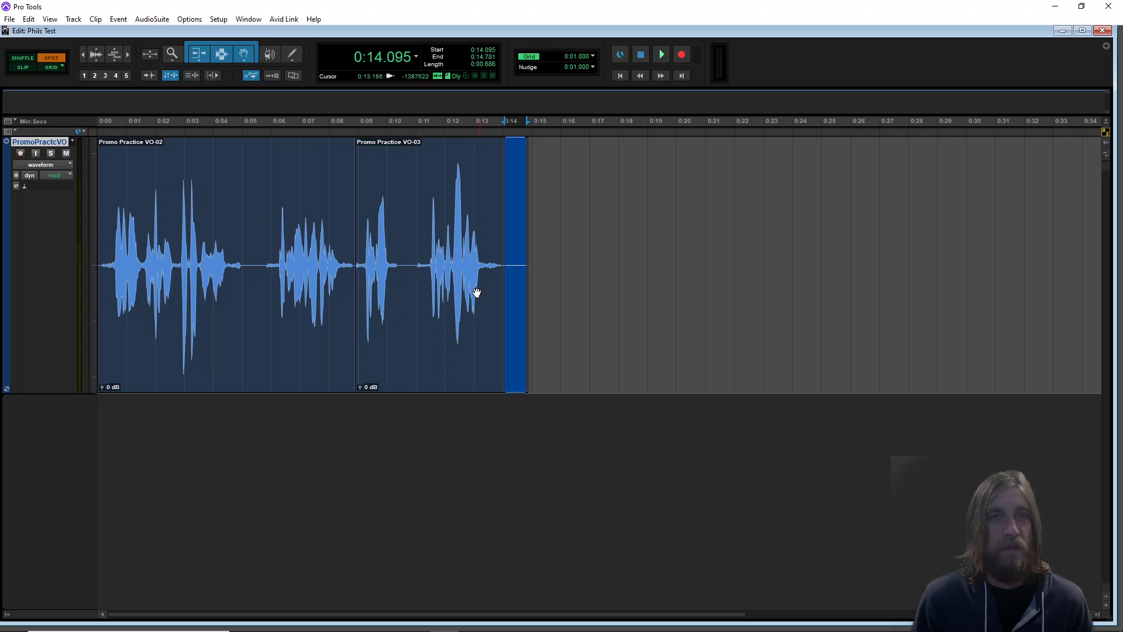
pyautogui.click(618, 205)
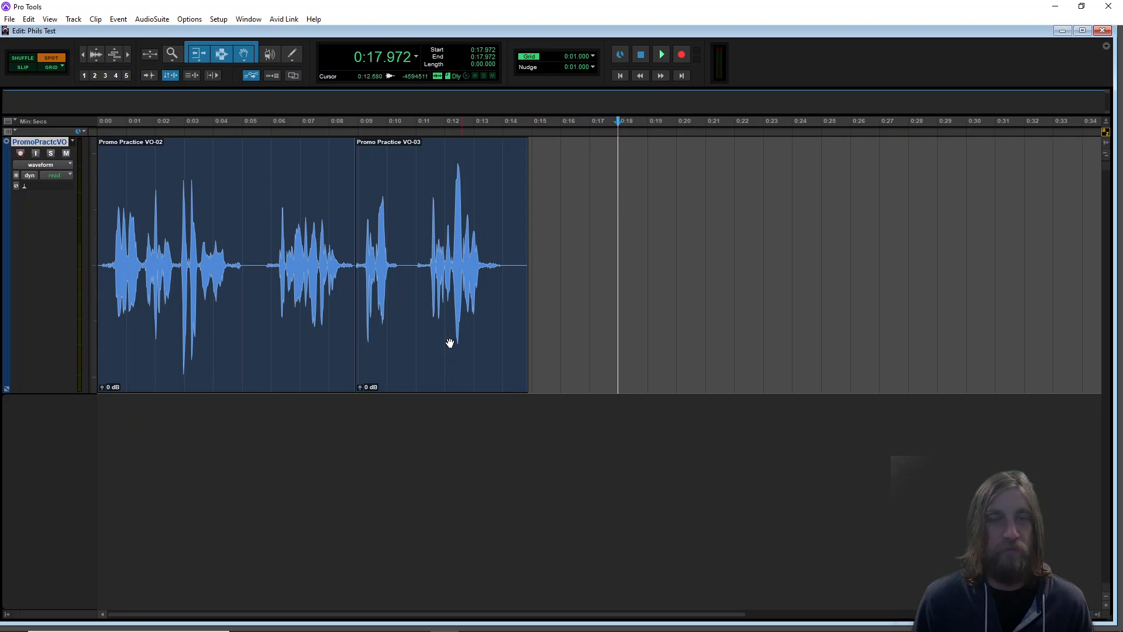
# Open the Spot Dialog for the later clip, view its time scale options, and cancel
pyautogui.click(420, 356)
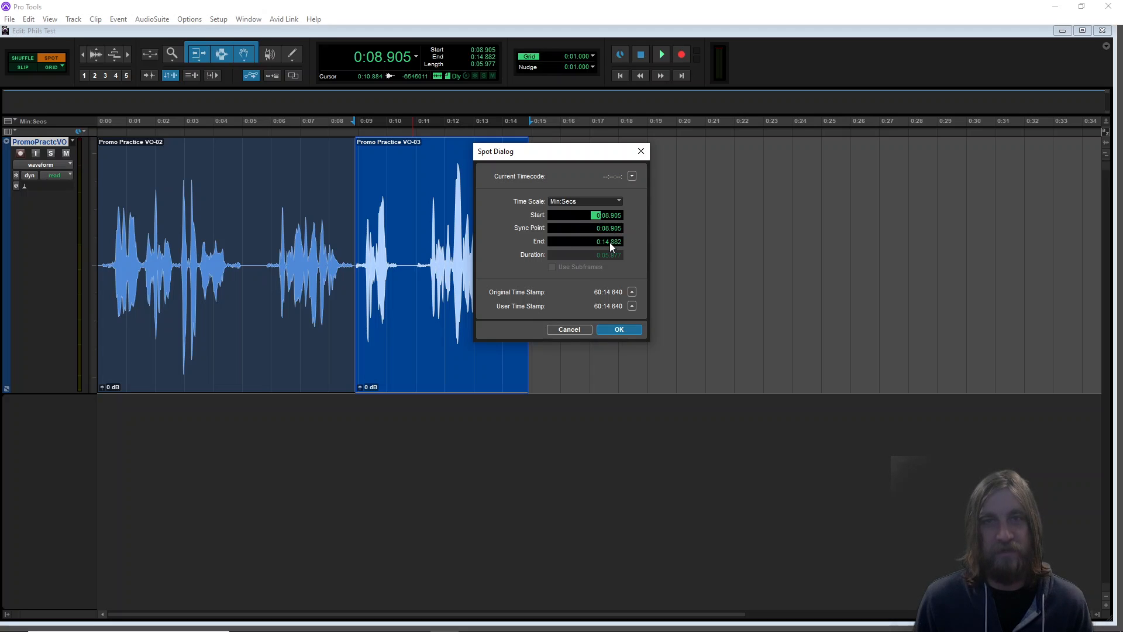
pyautogui.click(609, 201)
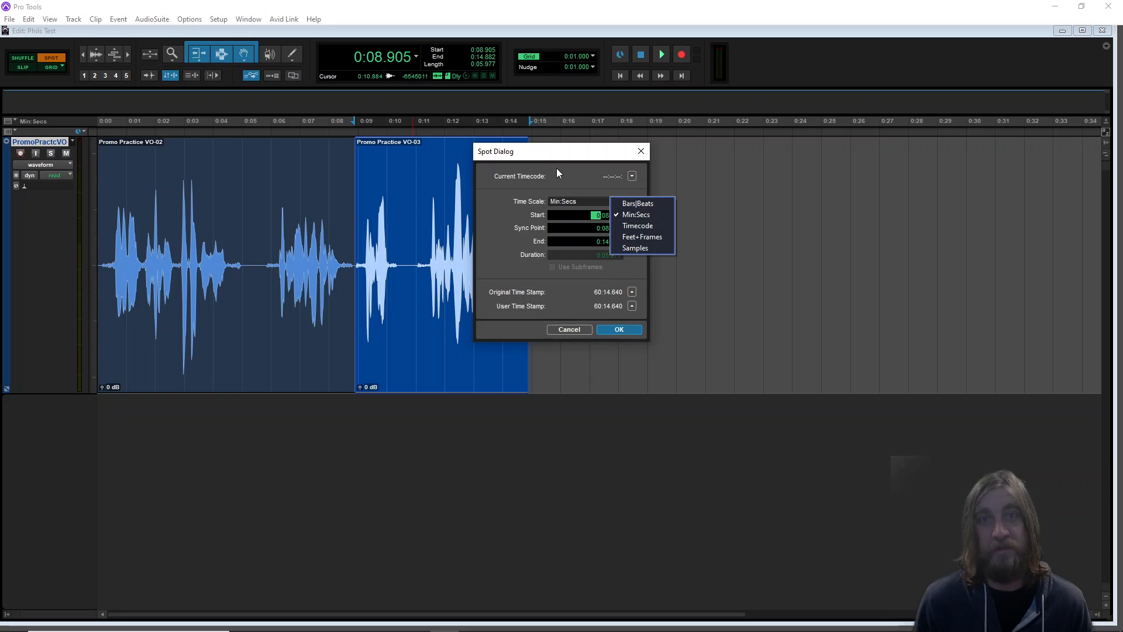
pyautogui.click(558, 168)
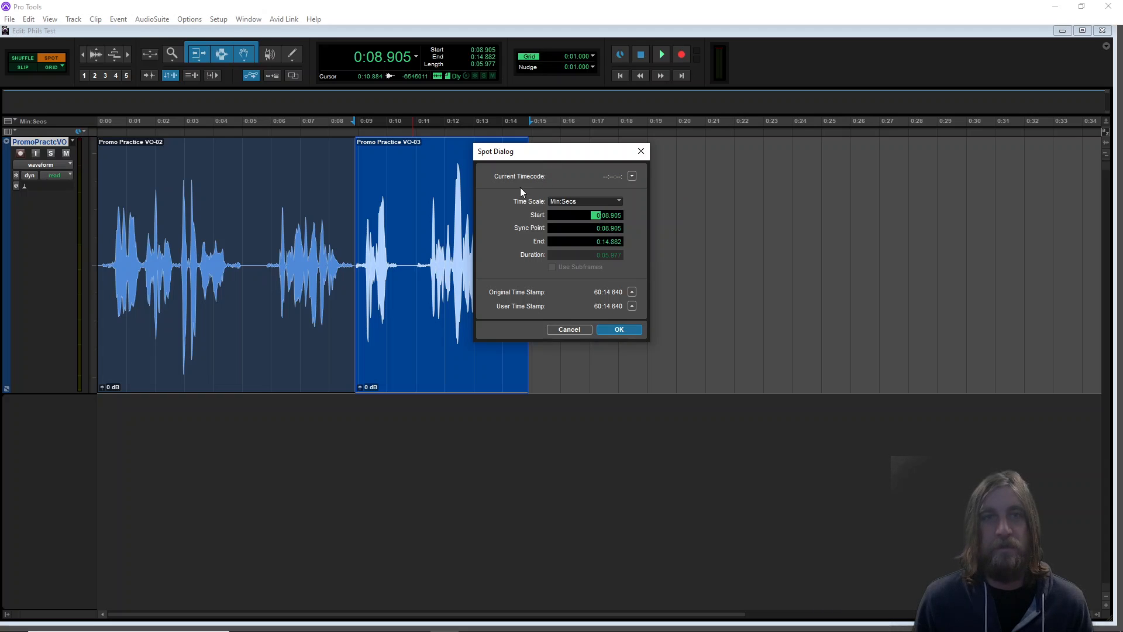
pyautogui.click(566, 329)
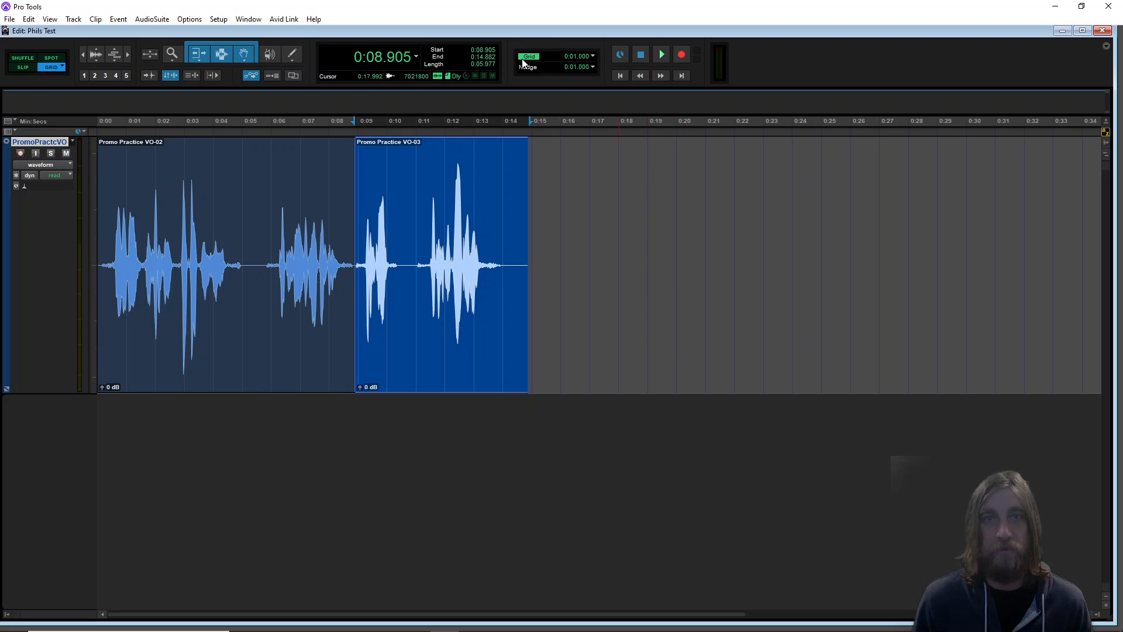
# In Grid mode move the later clip to start at 0:11.000, then return to Slip mode
pyautogui.click(593, 57)
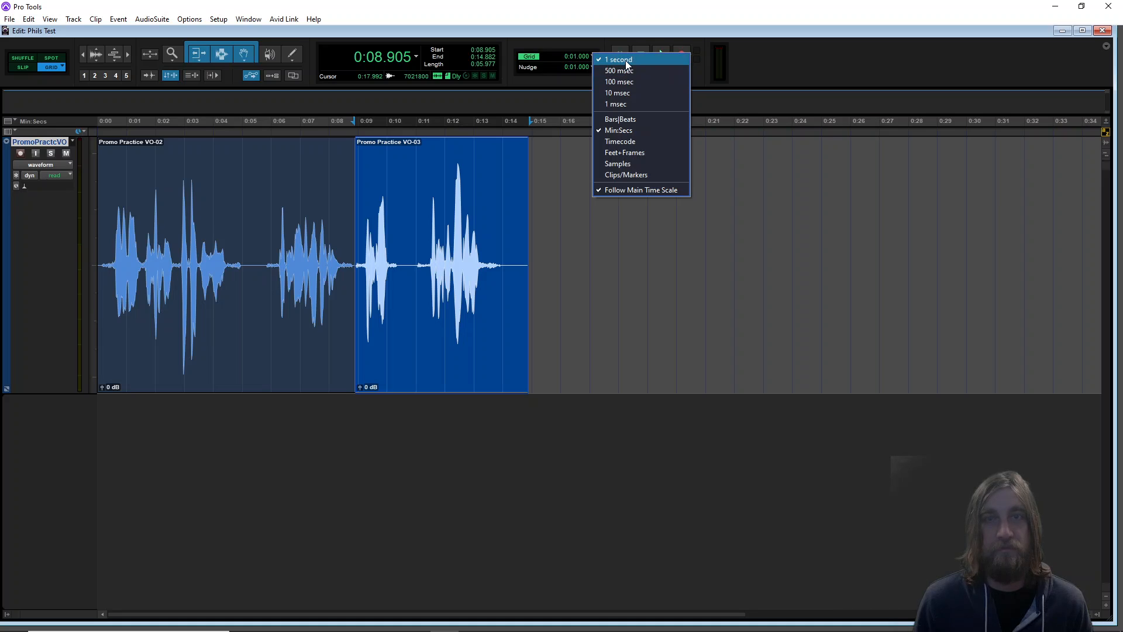
pyautogui.click(798, 54)
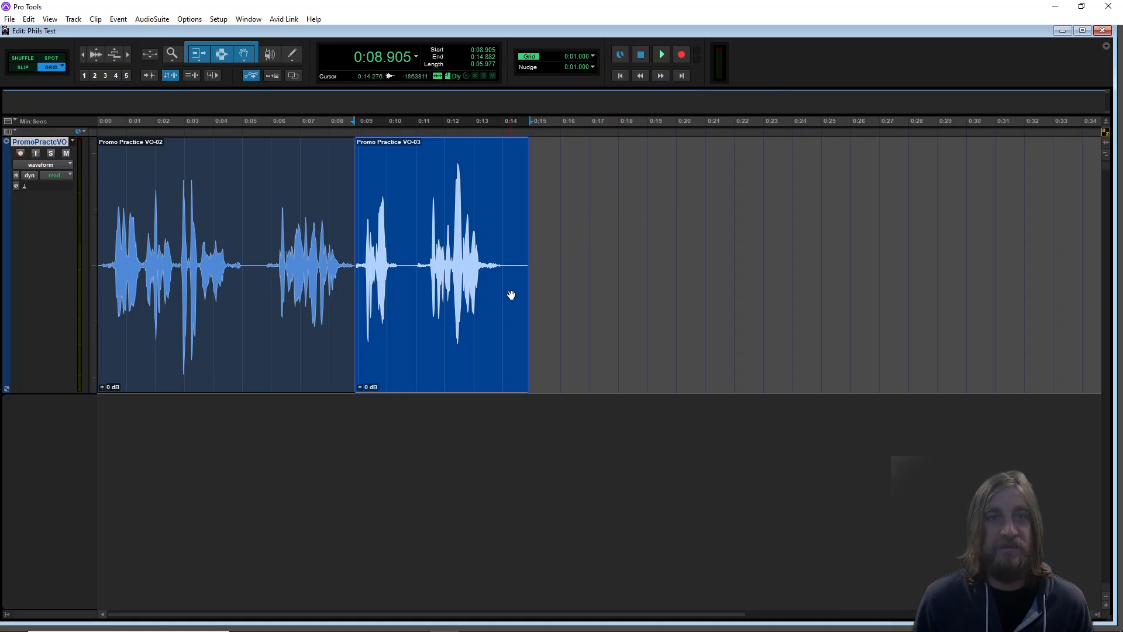
pyautogui.moveTo(429, 339); pyautogui.dragTo(498, 296)
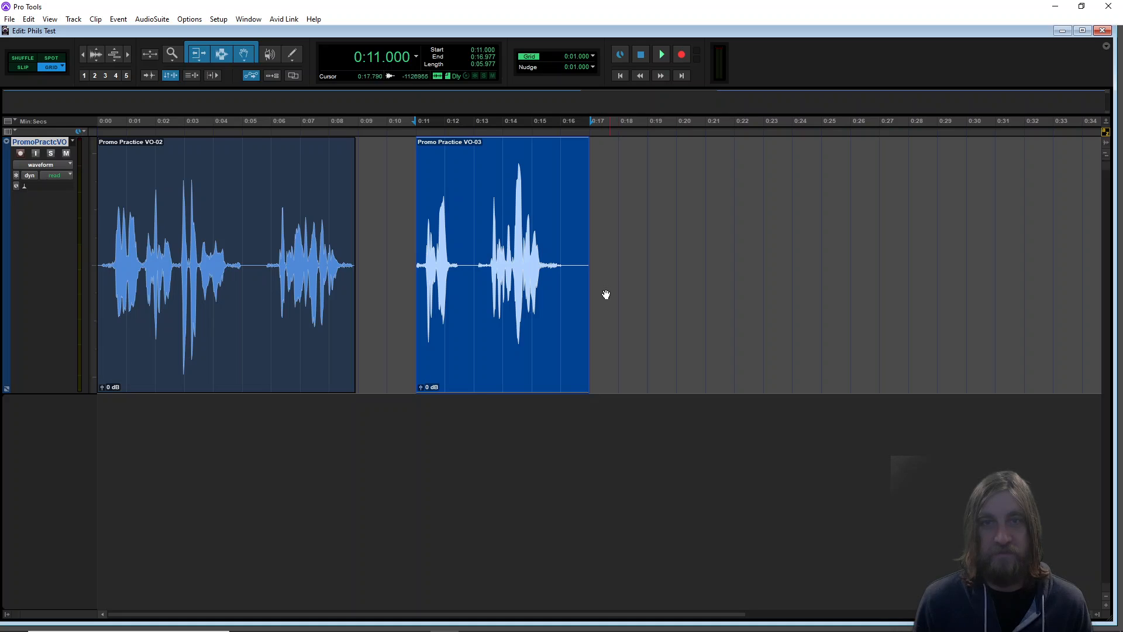
pyautogui.moveTo(484, 392); pyautogui.dragTo(479, 354)
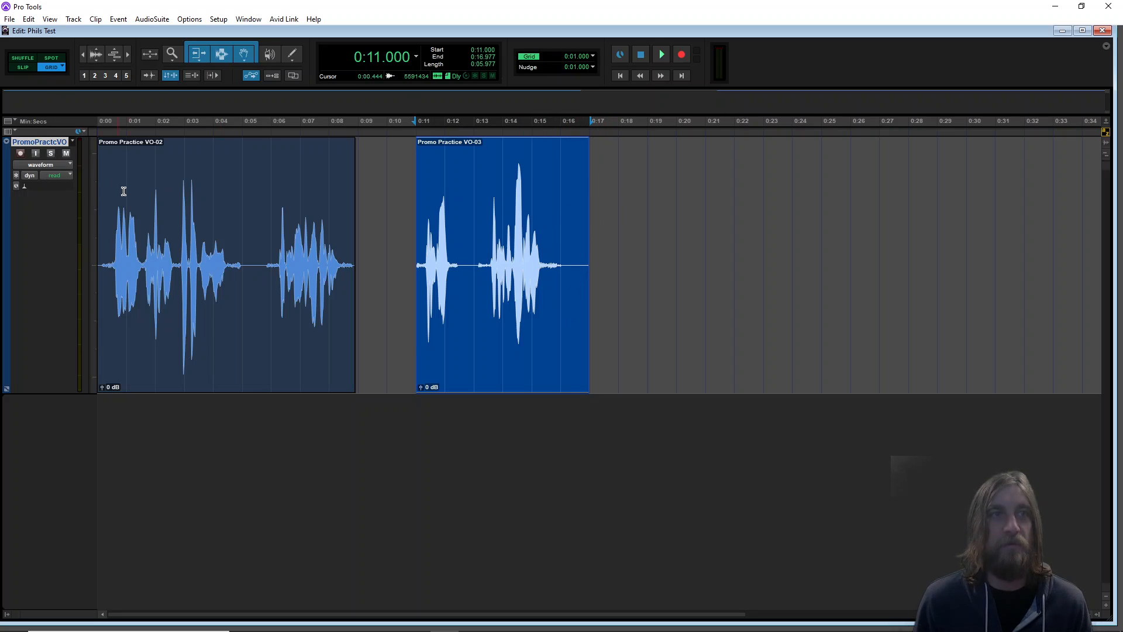
pyautogui.click(21, 67)
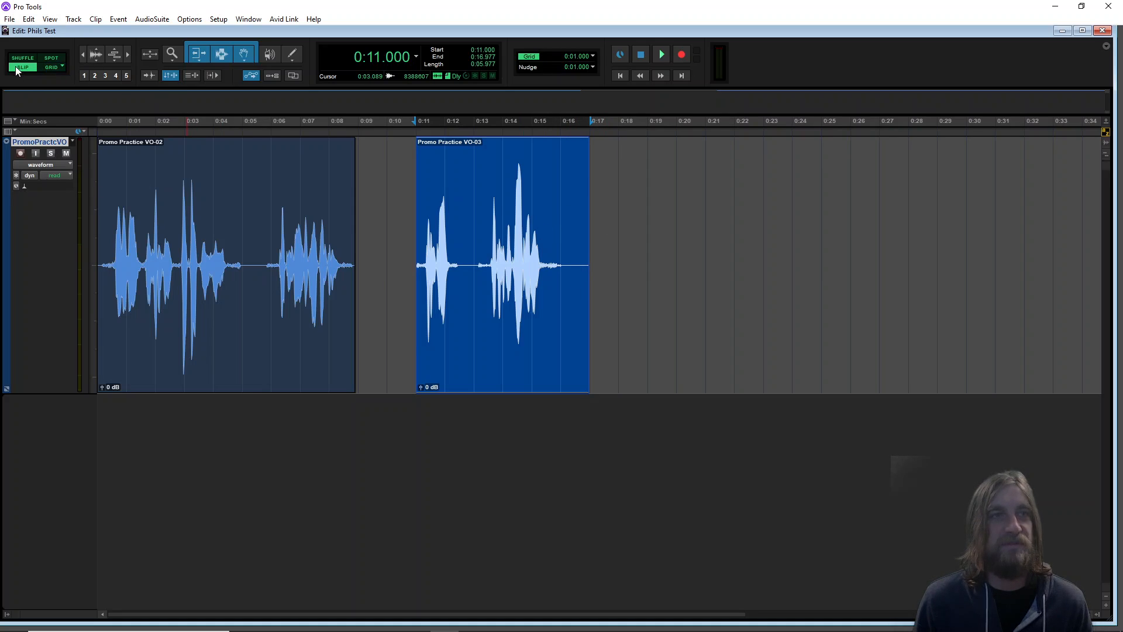